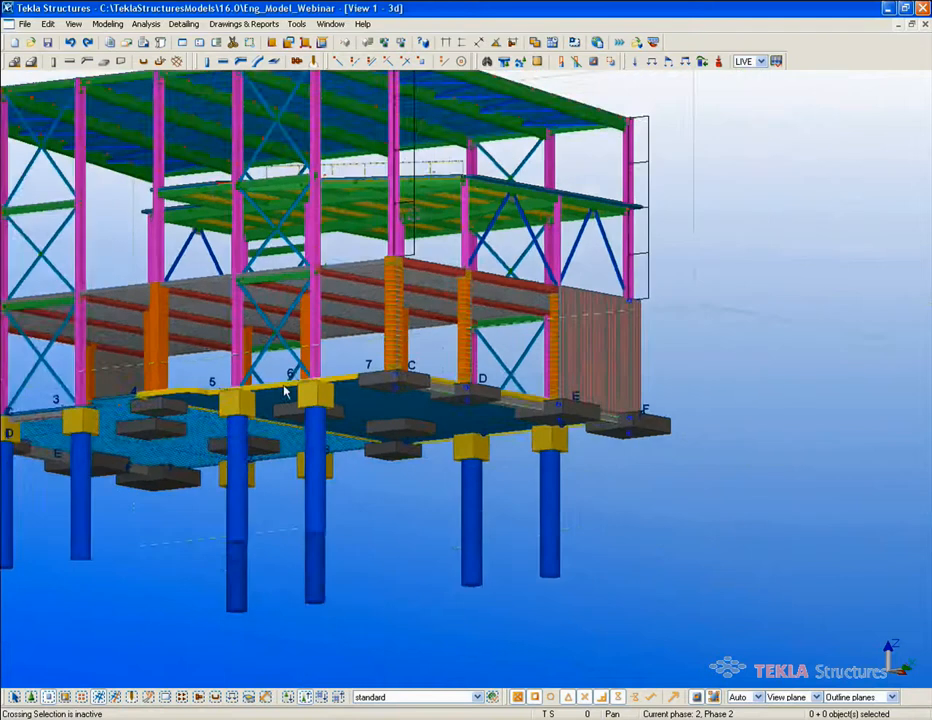
# Create a report from all model objects using the Design_Caisson template.
pyautogui.click(112, 42)
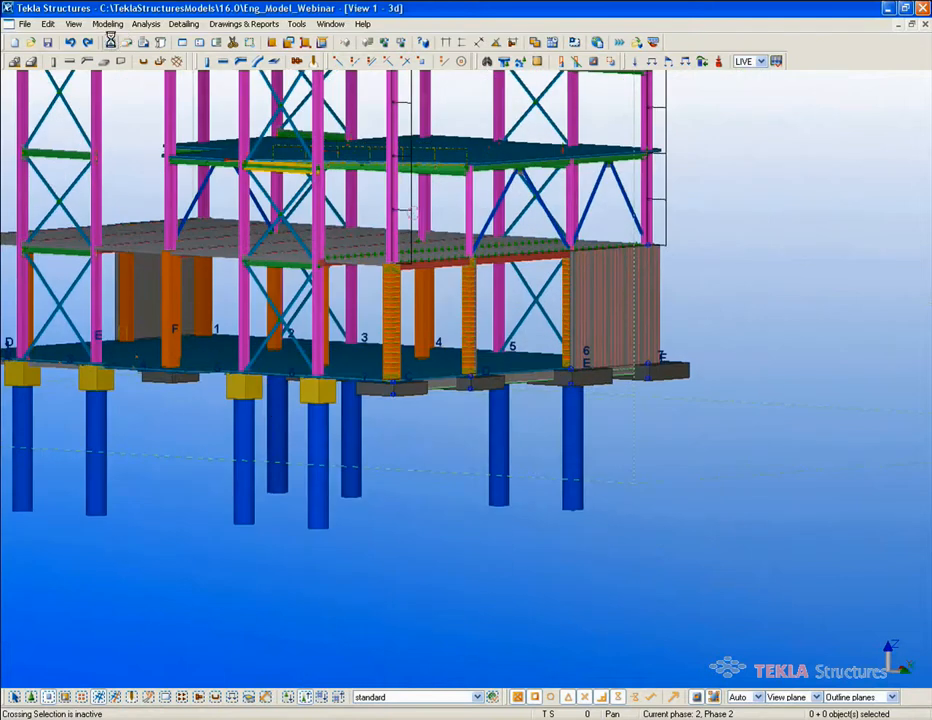
pyautogui.moveTo(624, 224); pyautogui.dragTo(620, 246)
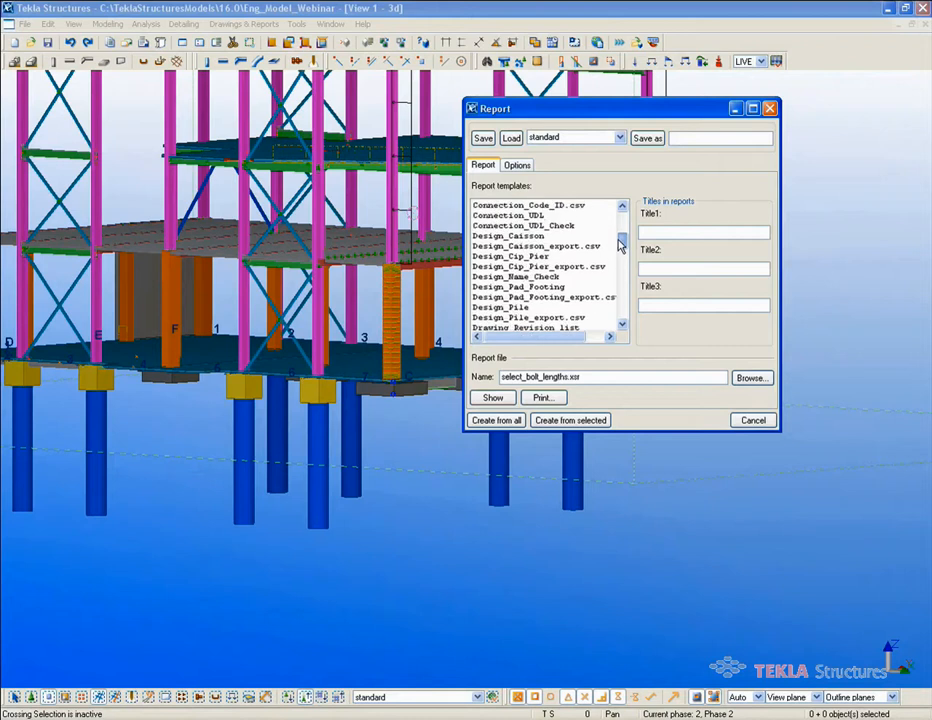
pyautogui.click(530, 236)
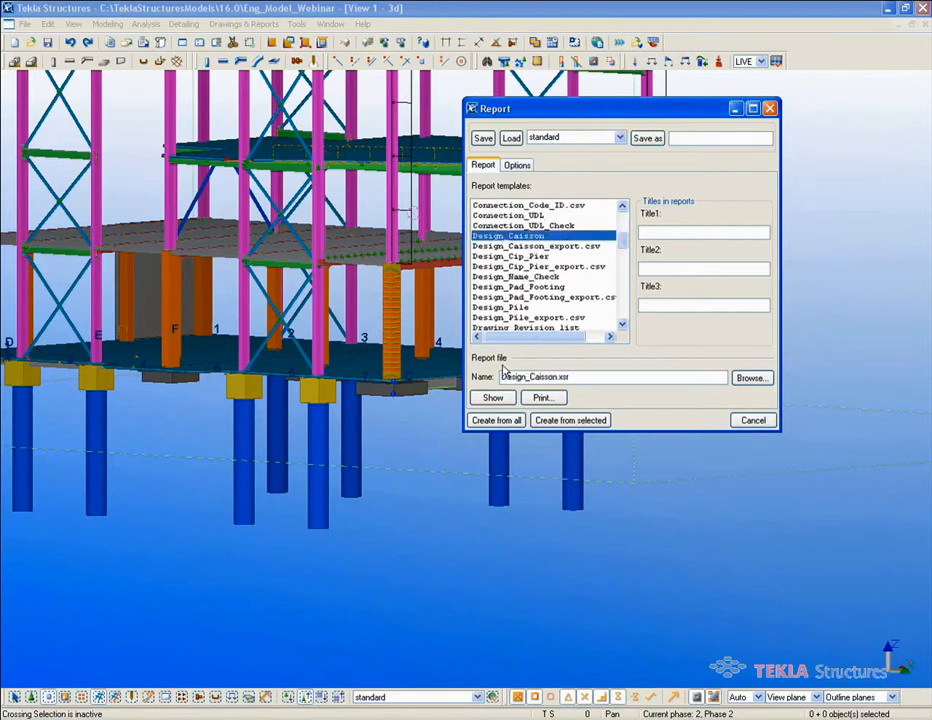
pyautogui.click(497, 420)
pyautogui.click(438, 385)
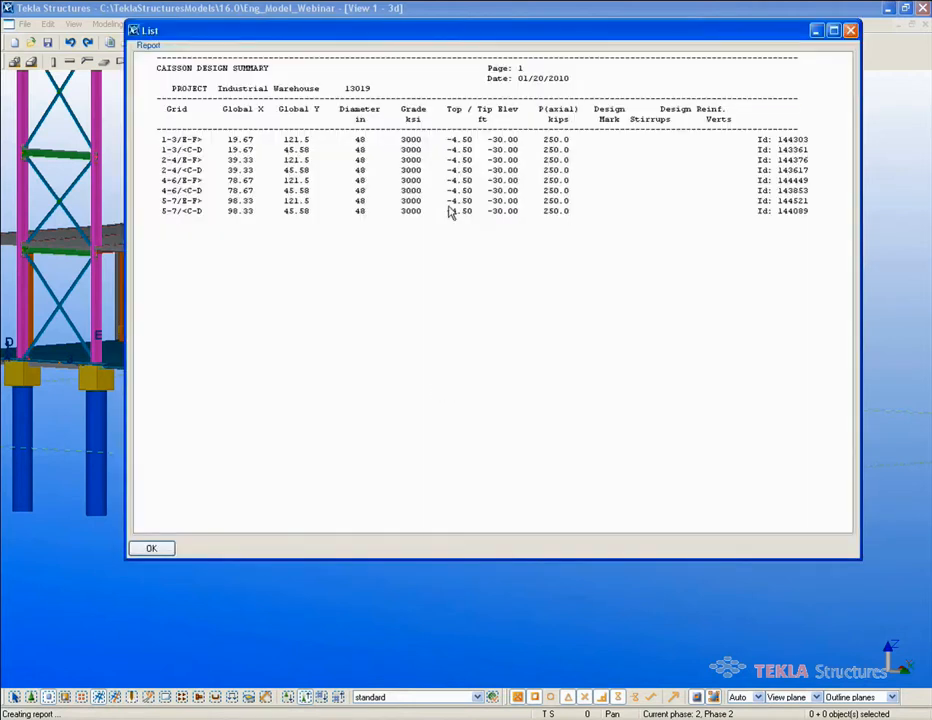
# Move the caisson report list clear of the Report dialog and review the report display options.
pyautogui.moveTo(478, 37); pyautogui.dragTo(500, 331)
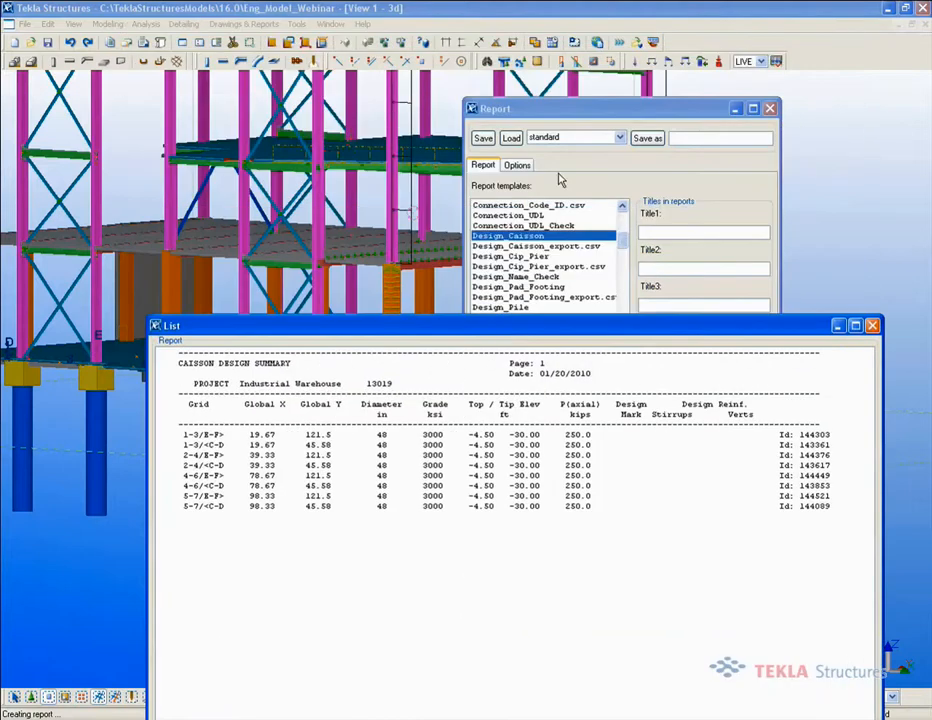
pyautogui.click(515, 166)
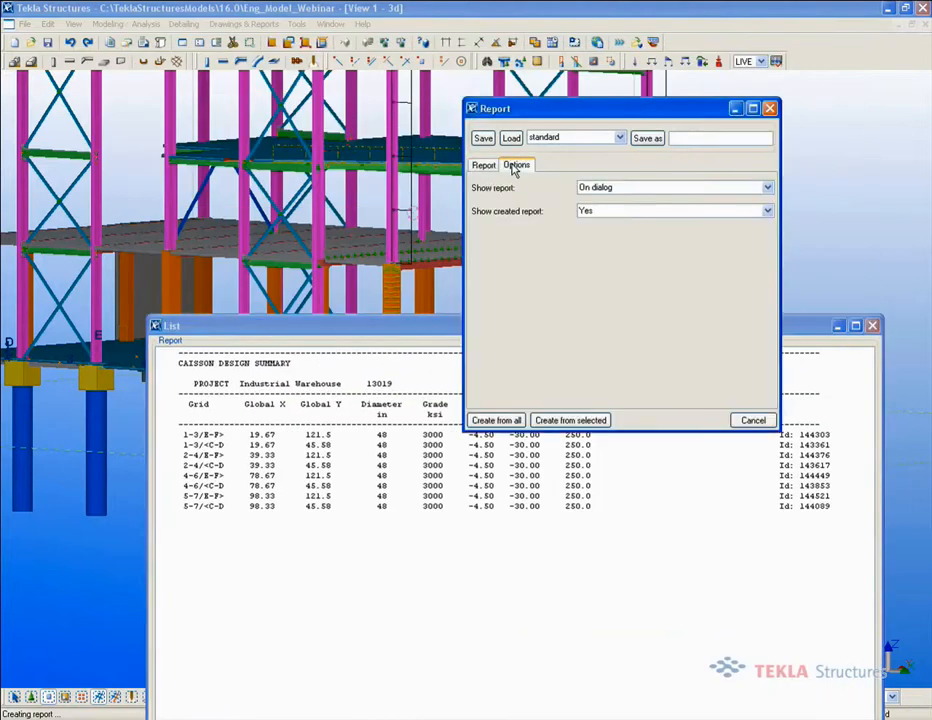
pyautogui.click(422, 333)
pyautogui.click(486, 167)
# Select the caisson rows in the report list to highlight the matching caissons below the foundation in the model.
pyautogui.moveTo(418, 435); pyautogui.dragTo(408, 497)
pyautogui.moveTo(98, 376); pyautogui.dragTo(90, 158, button='middle')
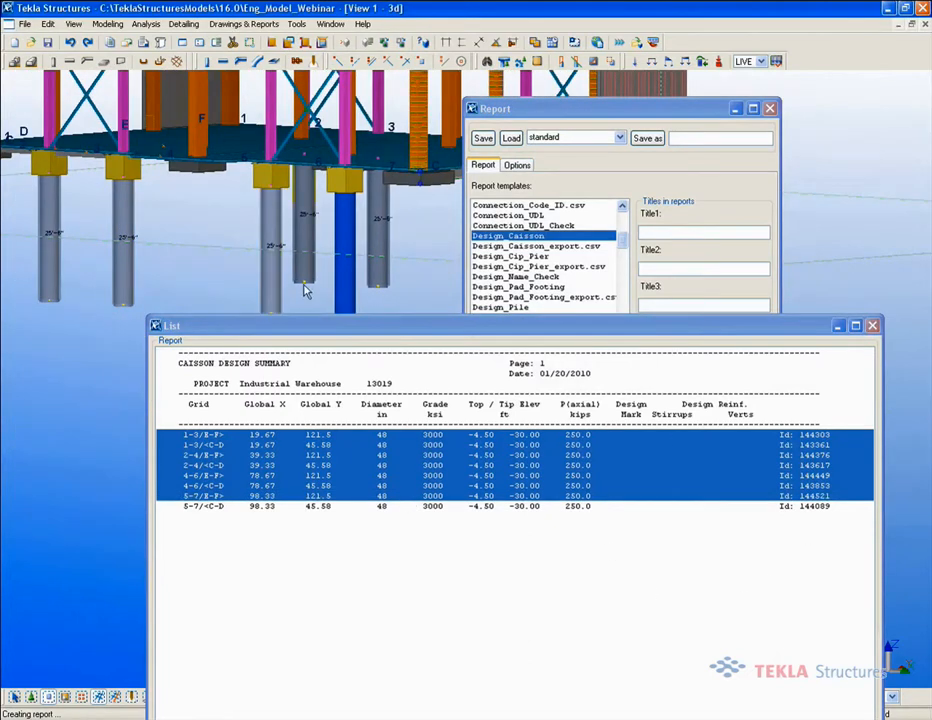
pyautogui.moveTo(480, 455); pyautogui.dragTo(495, 513)
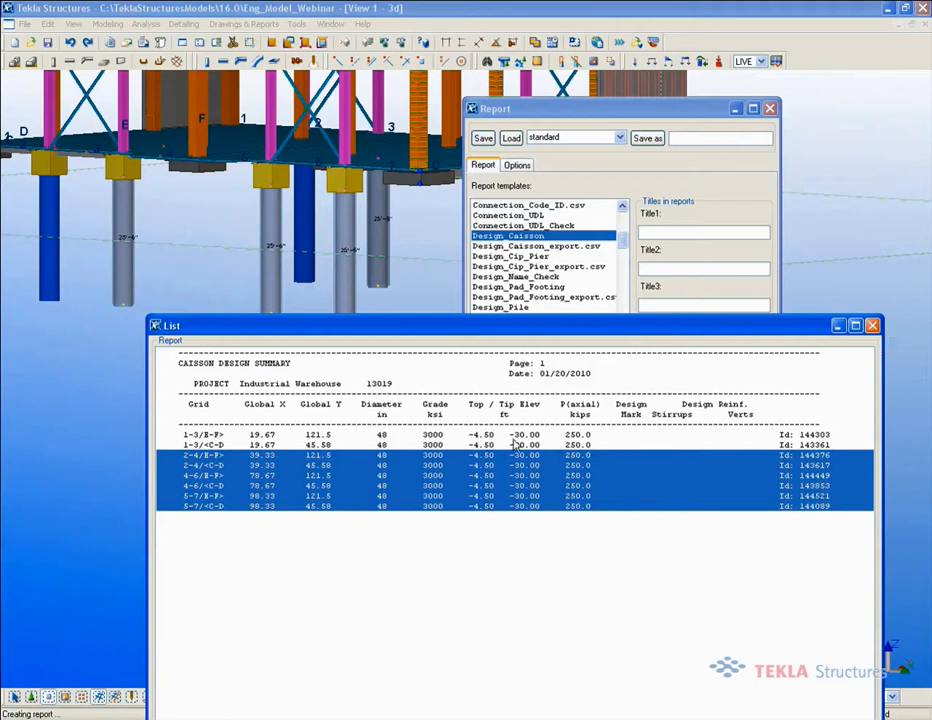
pyautogui.moveTo(627, 407); pyautogui.dragTo(634, 502)
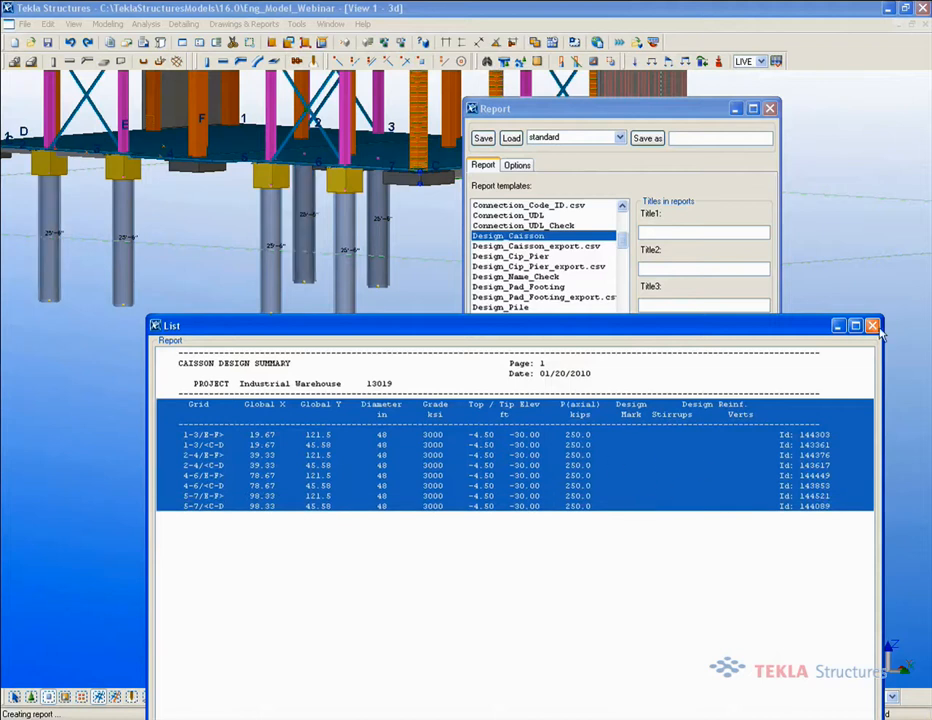
# Put the caisson summary list away and create the Design_Caisson_export.csv report from all model objects.
pyautogui.click(838, 325)
pyautogui.click(560, 246)
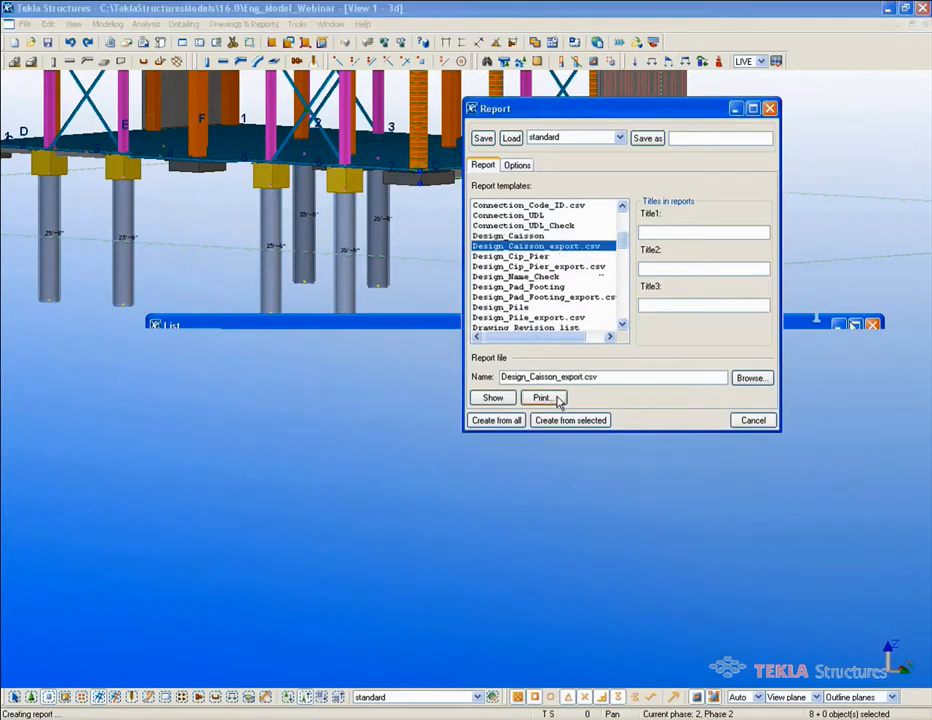
pyautogui.click(489, 423)
pyautogui.click(437, 385)
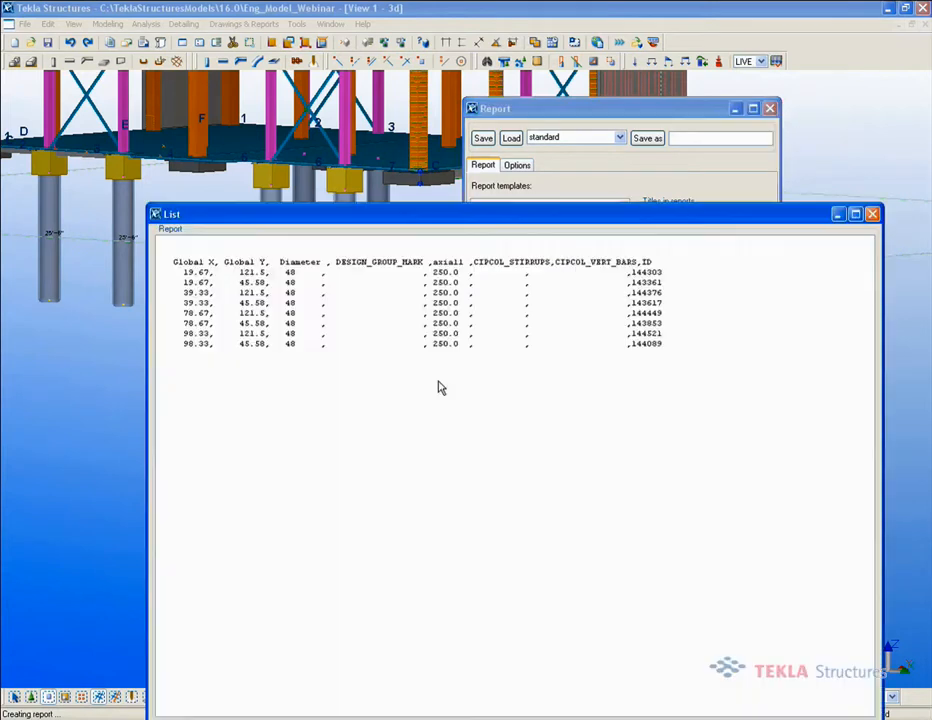
pyautogui.click(636, 156)
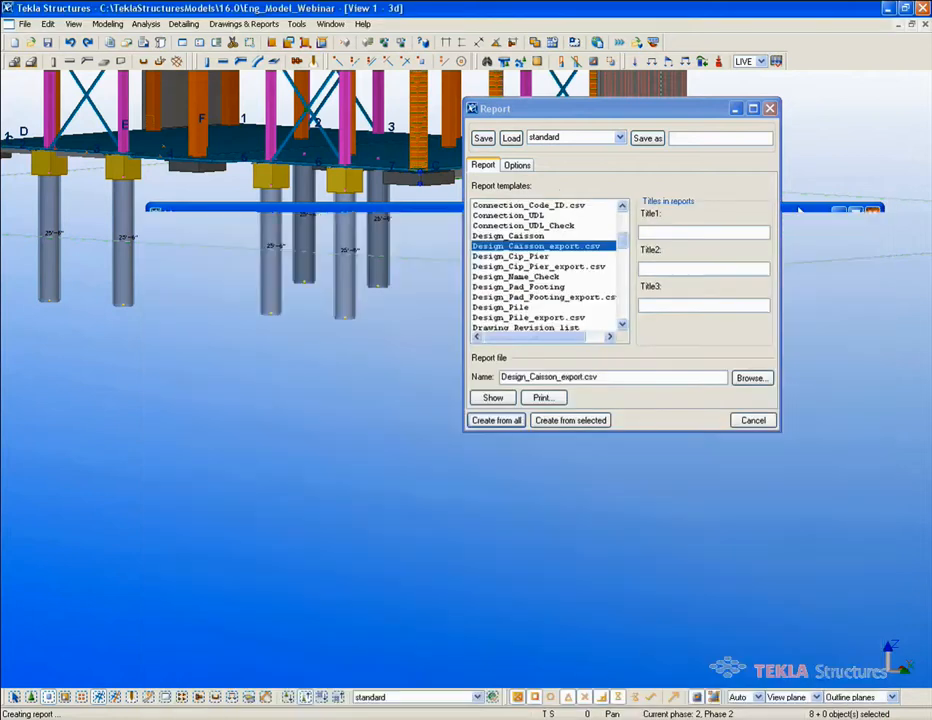
# Set reports to show with the associated viewer and create the caisson export from all objects again, opening it in Excel.
pyautogui.click(517, 166)
pyautogui.click(607, 190)
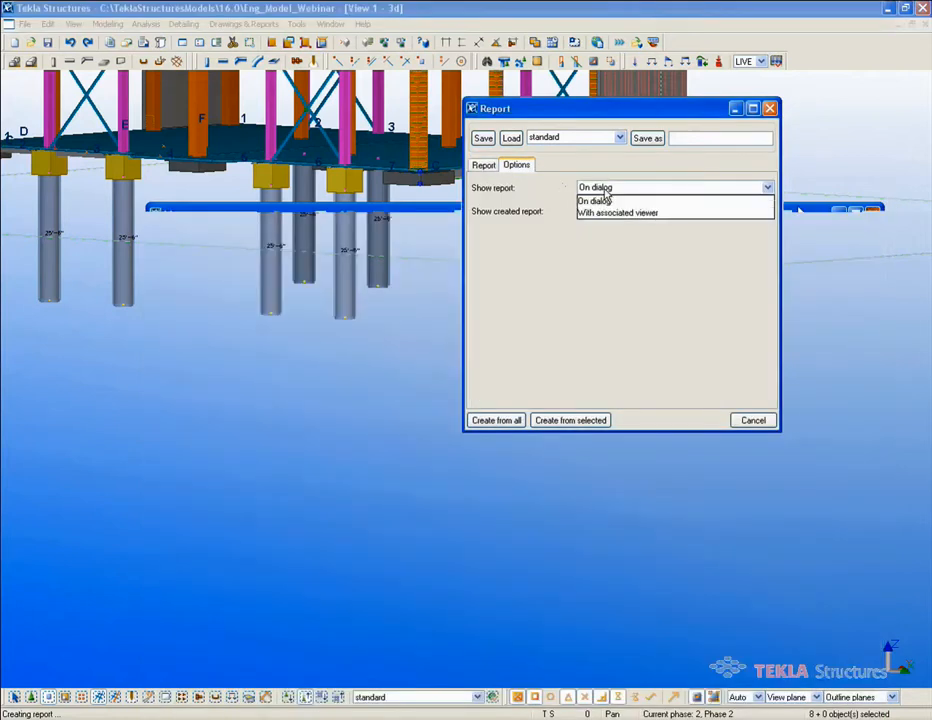
pyautogui.click(607, 214)
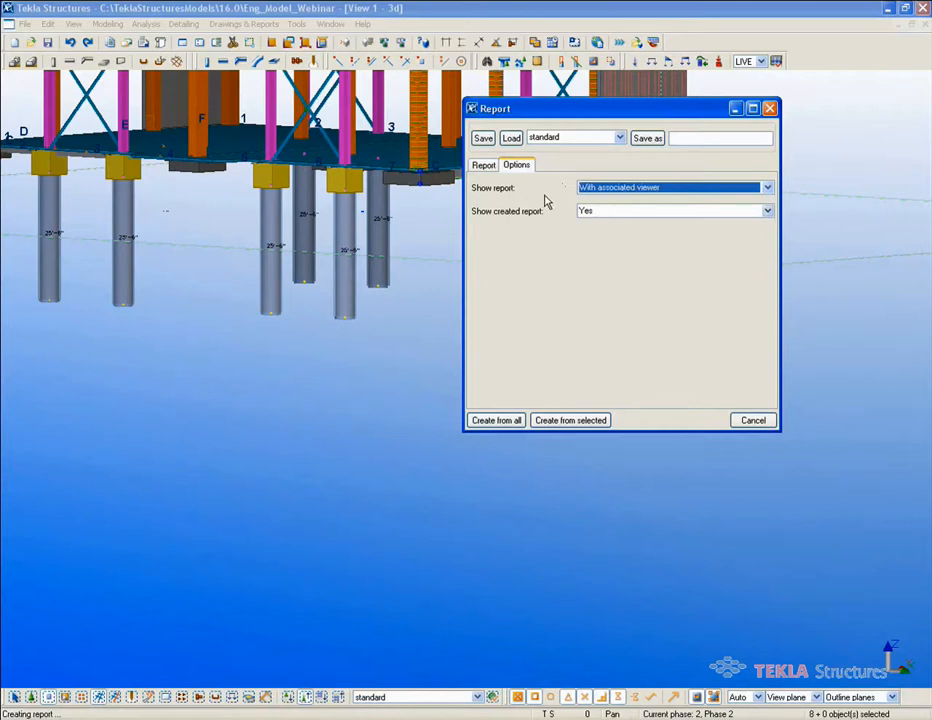
pyautogui.click(512, 422)
pyautogui.click(437, 385)
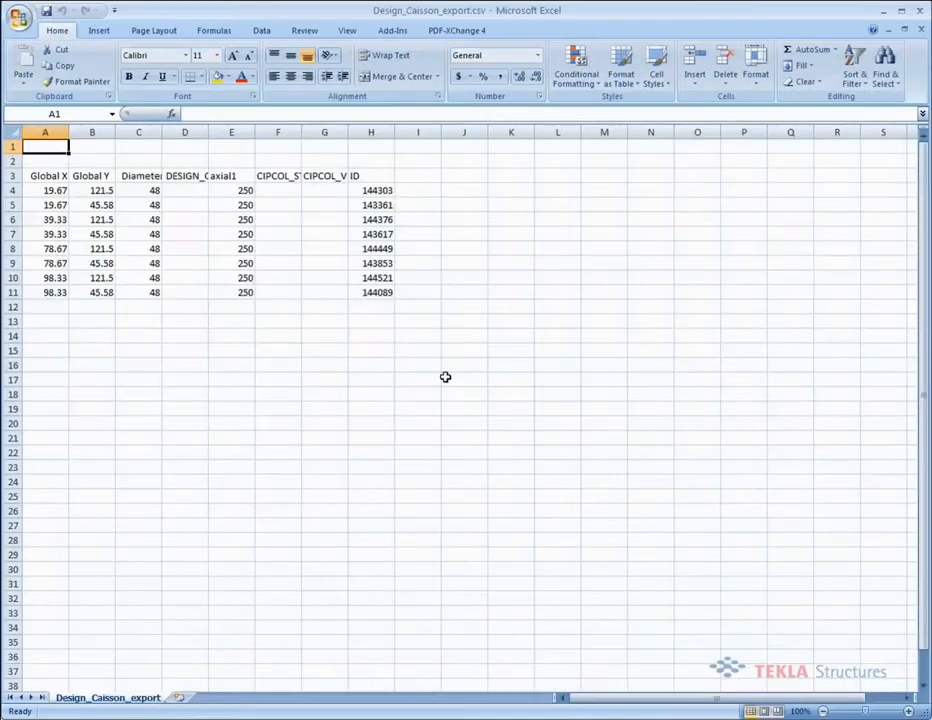
# Widen columns A through G of the exported caisson sheet to fit their headers.
pyautogui.hscroll(1, 166, 325)
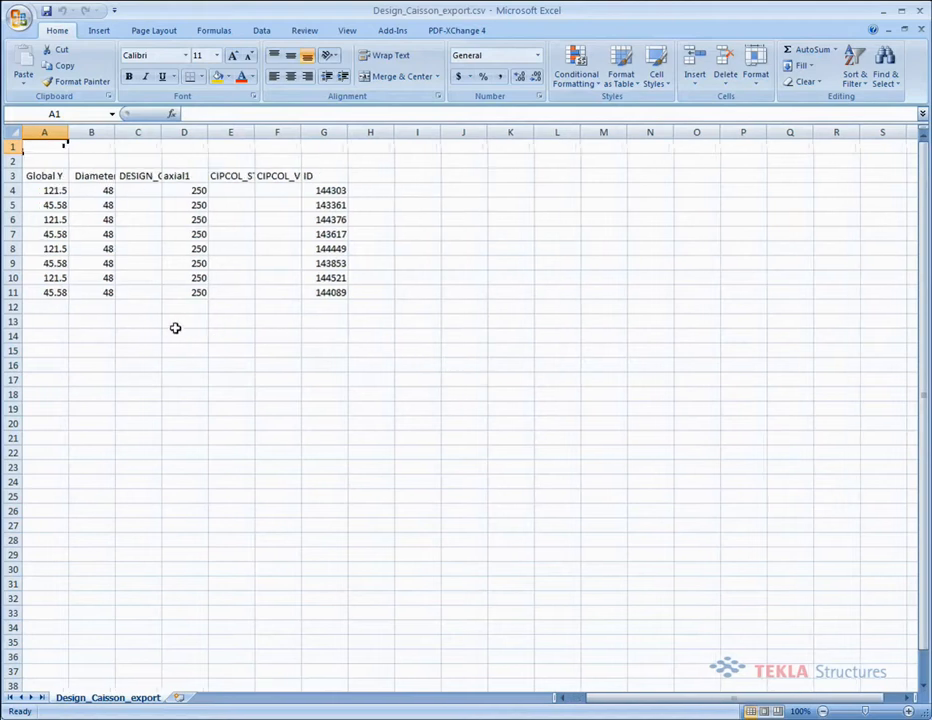
pyautogui.hscroll(-1, 583, 699)
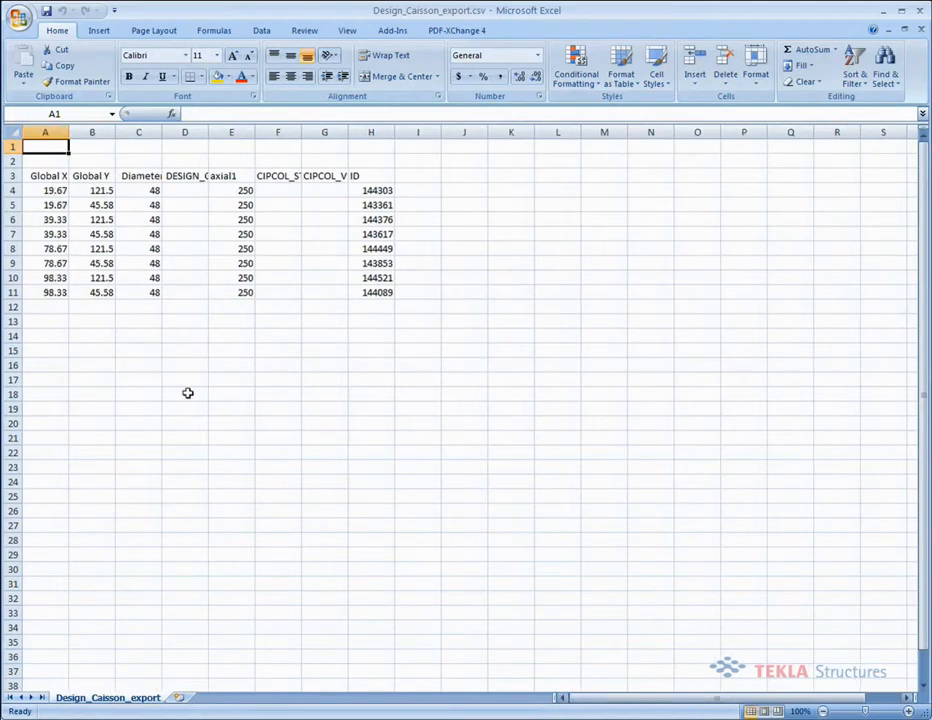
pyautogui.moveTo(68, 132); pyautogui.dragTo(694, 129)
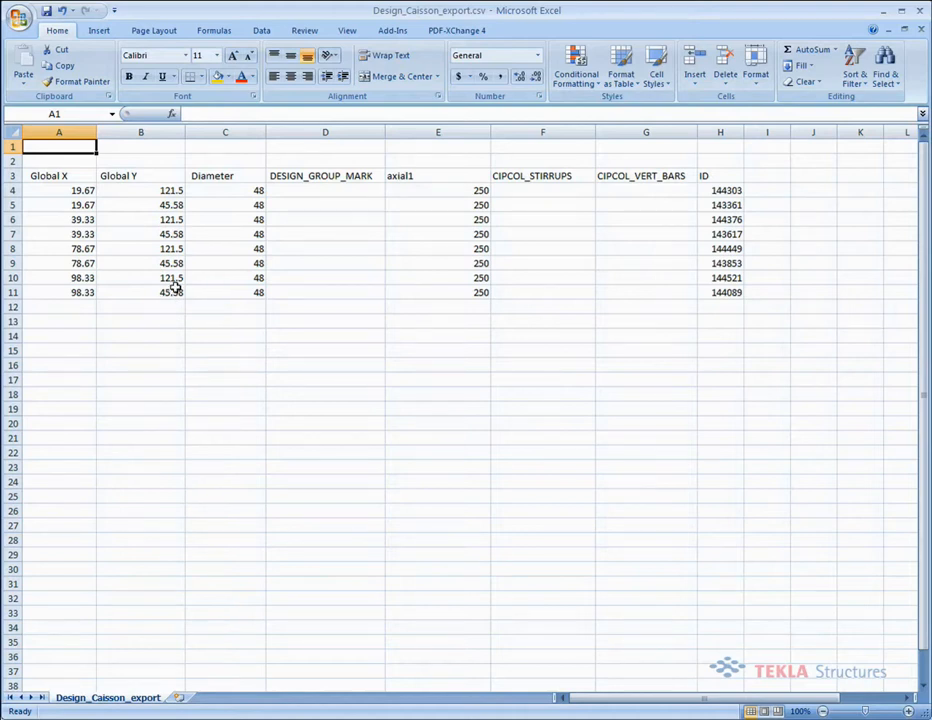
# Enter FP-1 as the first DESIGN_GROUP_MARK in D4 and fill the series down to FP-8 in D11.
pyautogui.click(304, 188)
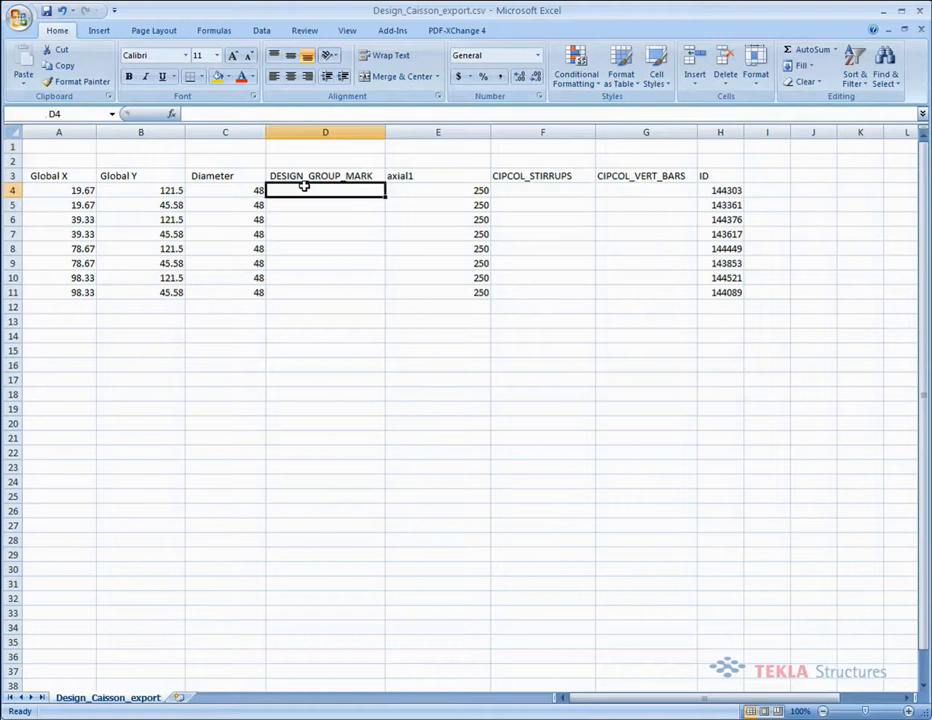
pyautogui.write('FP-1')
pyautogui.press('Return')
pyautogui.click(304, 188)
pyautogui.moveTo(385, 198); pyautogui.dragTo(385, 297)
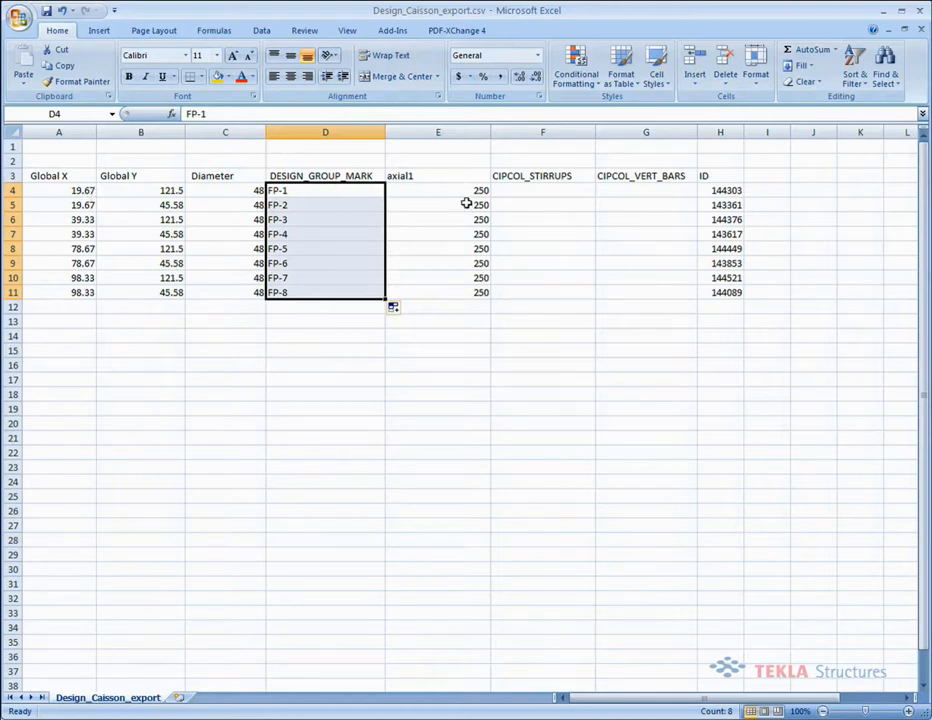
# Enter #4@12 OC under CIPCOL_STIRRUPS in F4 and 8-#8 VERTS under CIPCOL_VERT_BARS in G4.
pyautogui.click(536, 190)
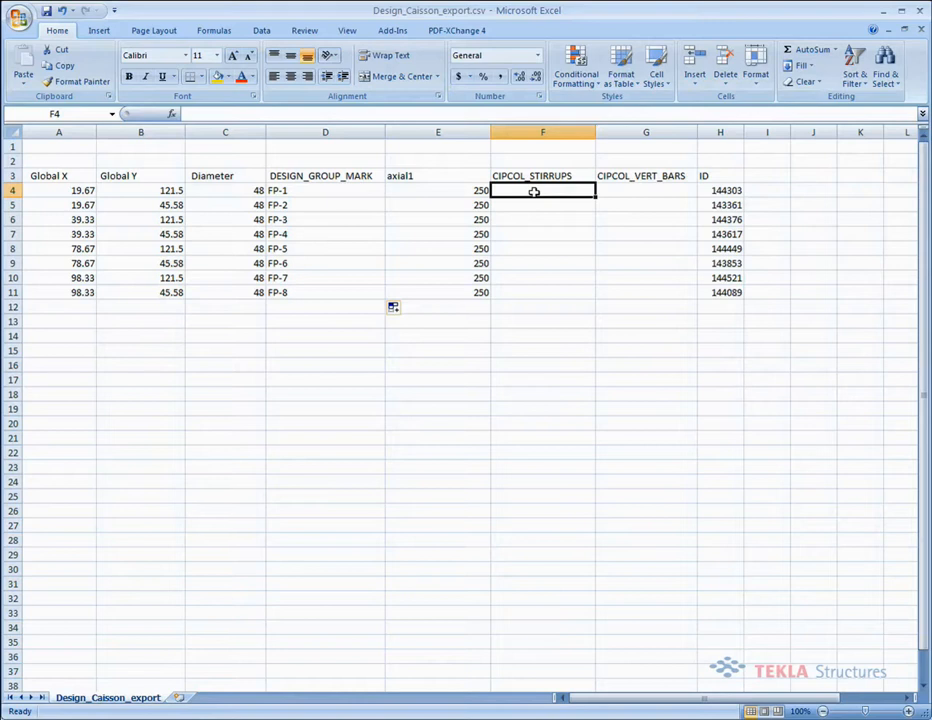
pyautogui.write('#4')
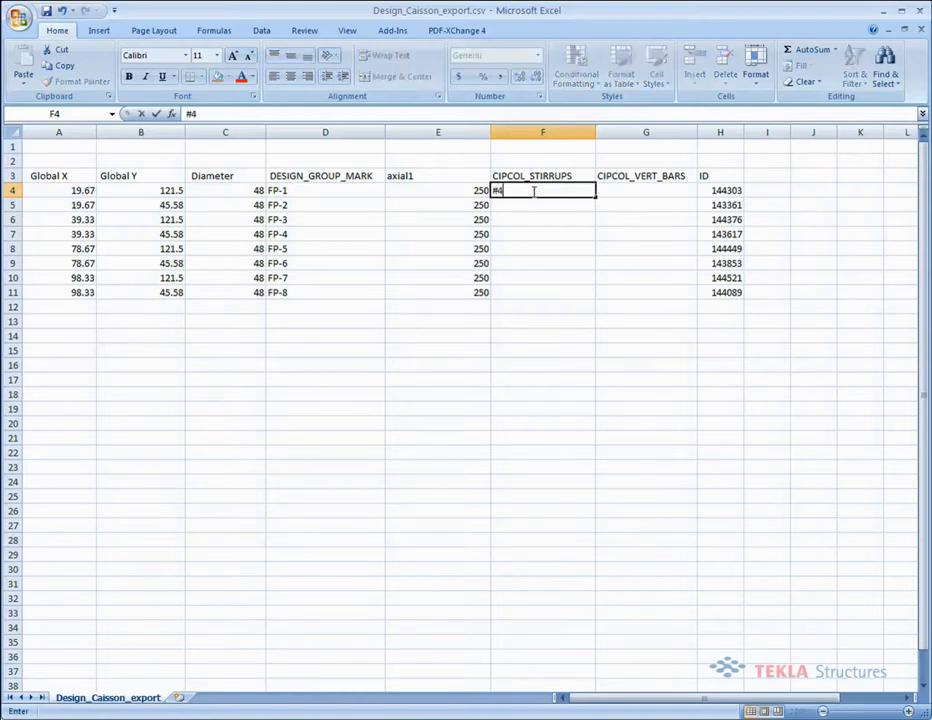
pyautogui.write('@12 OC')
pyautogui.press('Tab')
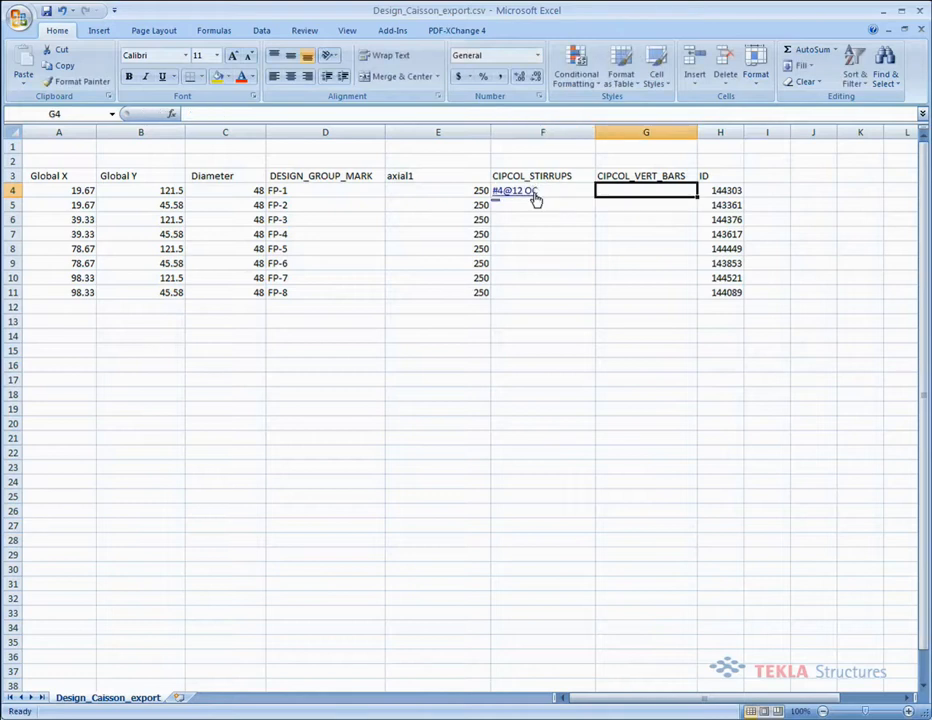
pyautogui.write('8-#8 VERTS')
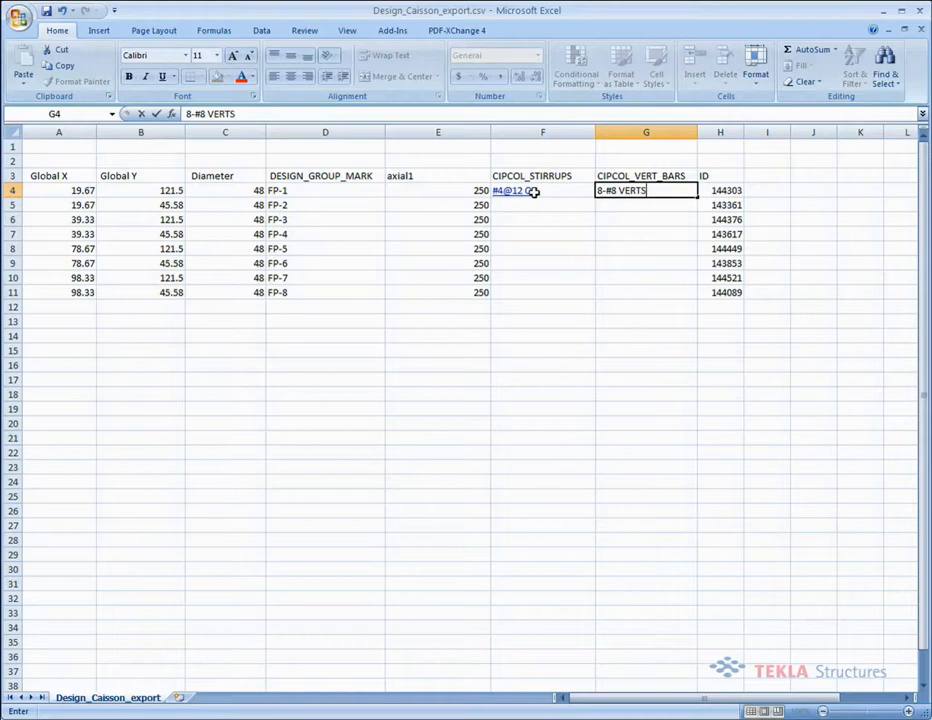
pyautogui.press('Return')
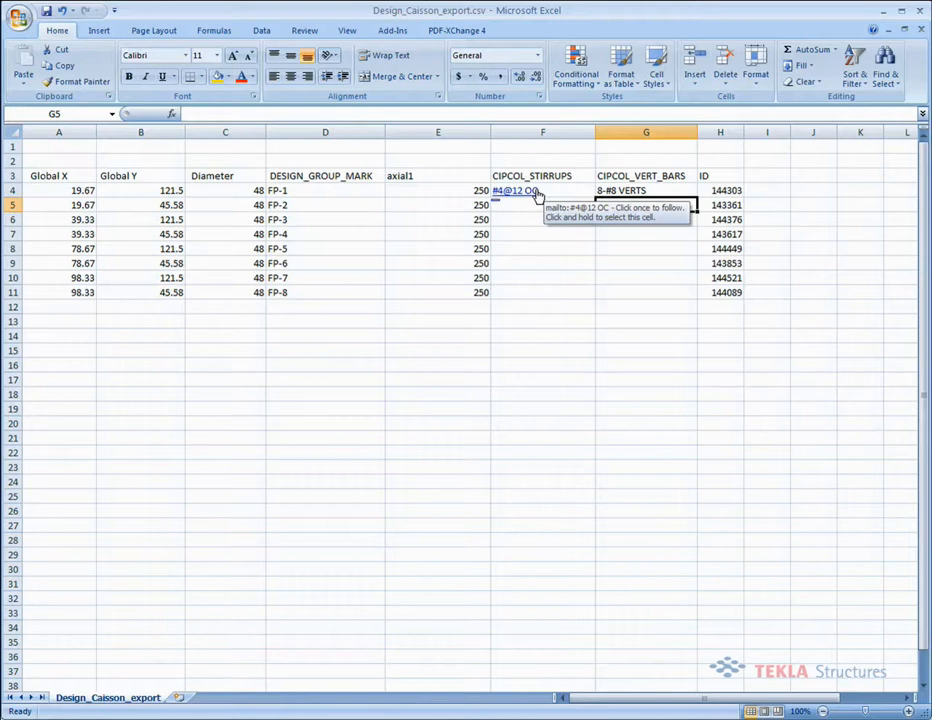
# Format the stirrup entry in F4 with the Automatic font color and no underline.
pyautogui.click(537, 195)
pyautogui.click(250, 77)
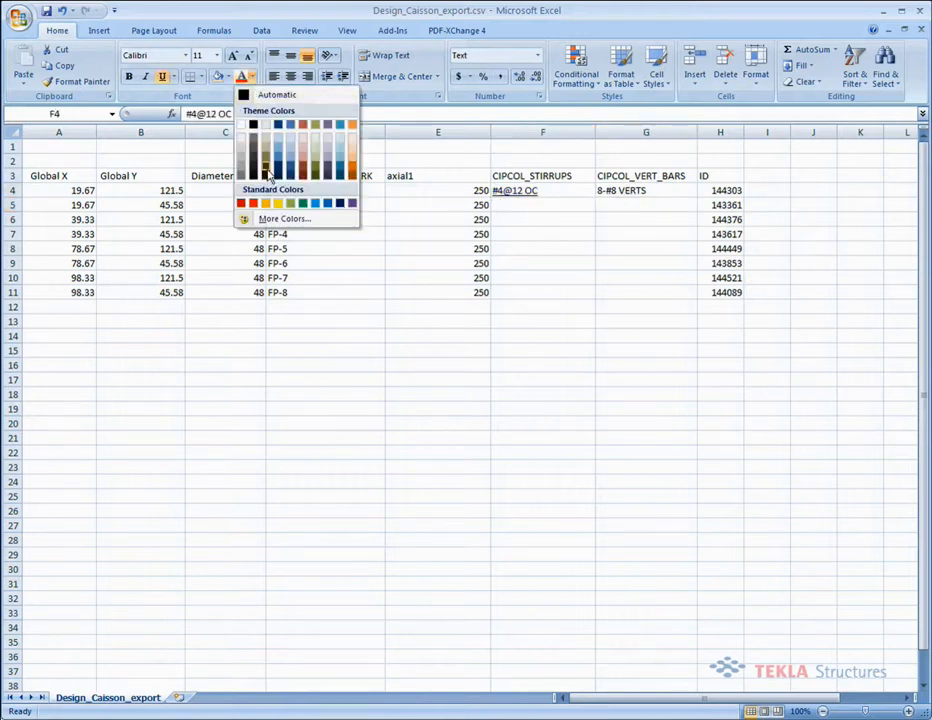
pyautogui.click(268, 95)
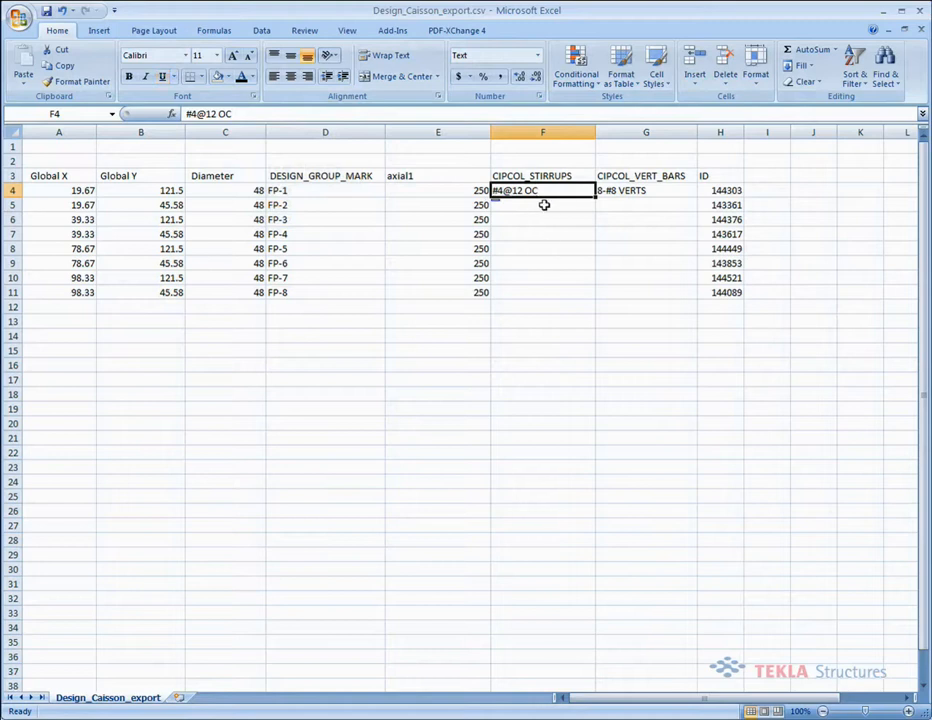
# Copy the stirrup and vertical bar entries in F4:G4 down through row 11, undoing the first fill attempt.
pyautogui.moveTo(620, 193); pyautogui.dragTo(587, 193)
pyautogui.moveTo(695, 198); pyautogui.dragTo(701, 304)
pyautogui.hotkey('ctrl', 'z')
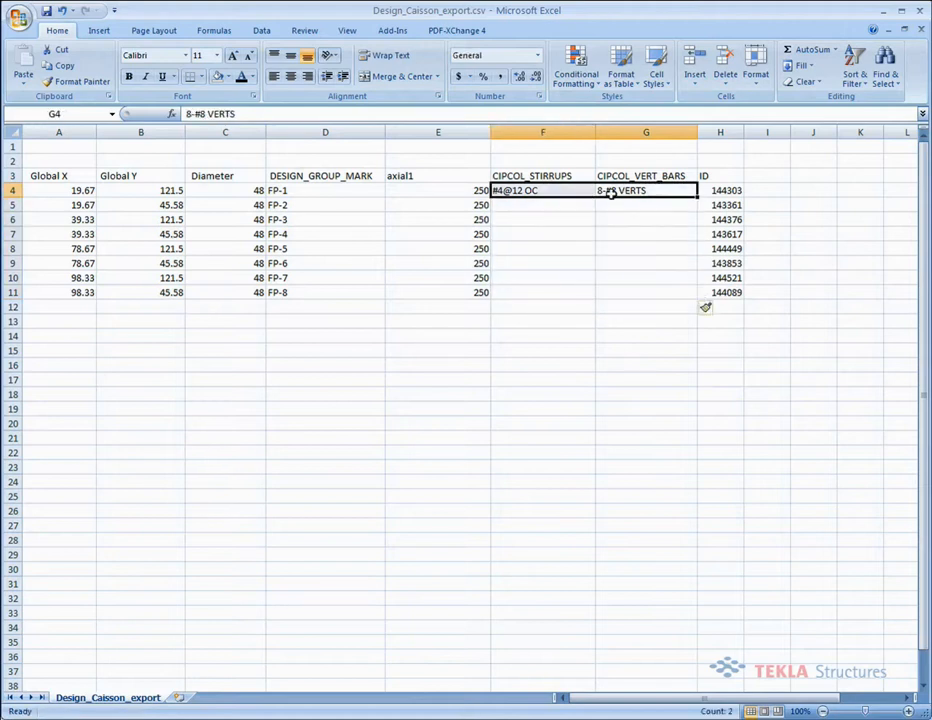
pyautogui.moveTo(697, 198); pyautogui.dragTo(699, 306)
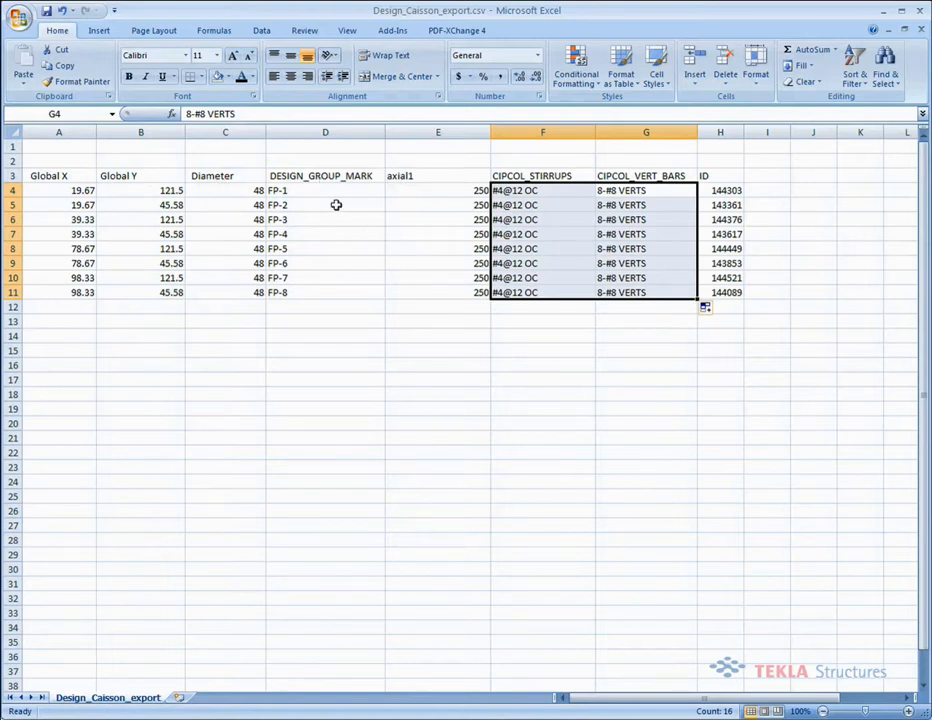
# Delete the Global X, Global Y and Diameter columns from the sheet.
pyautogui.moveTo(230, 132); pyautogui.dragTo(88, 130)
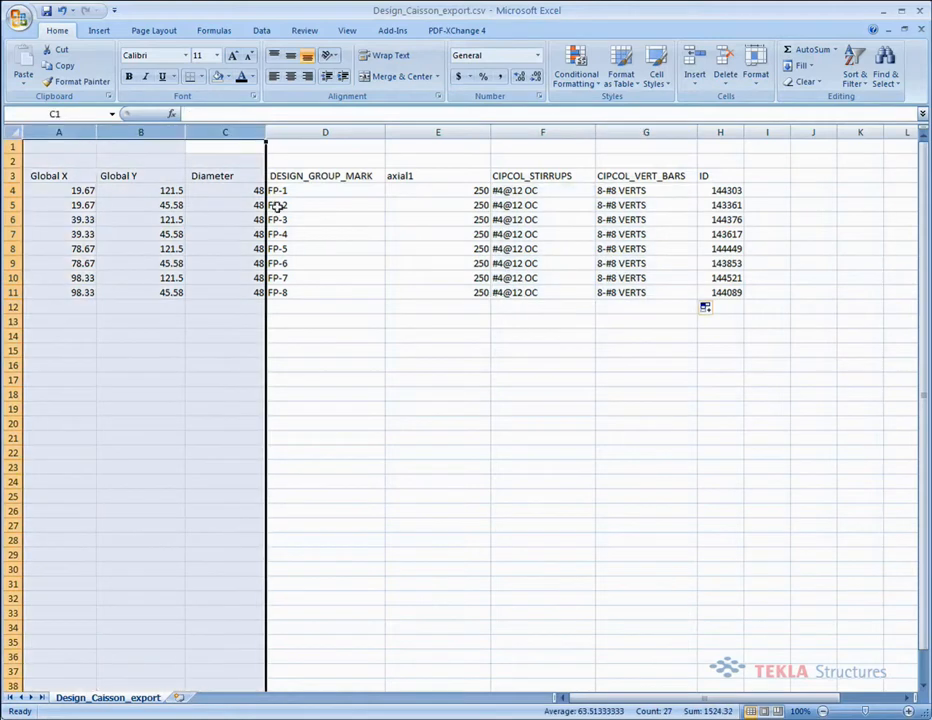
pyautogui.rightClick(202, 173)
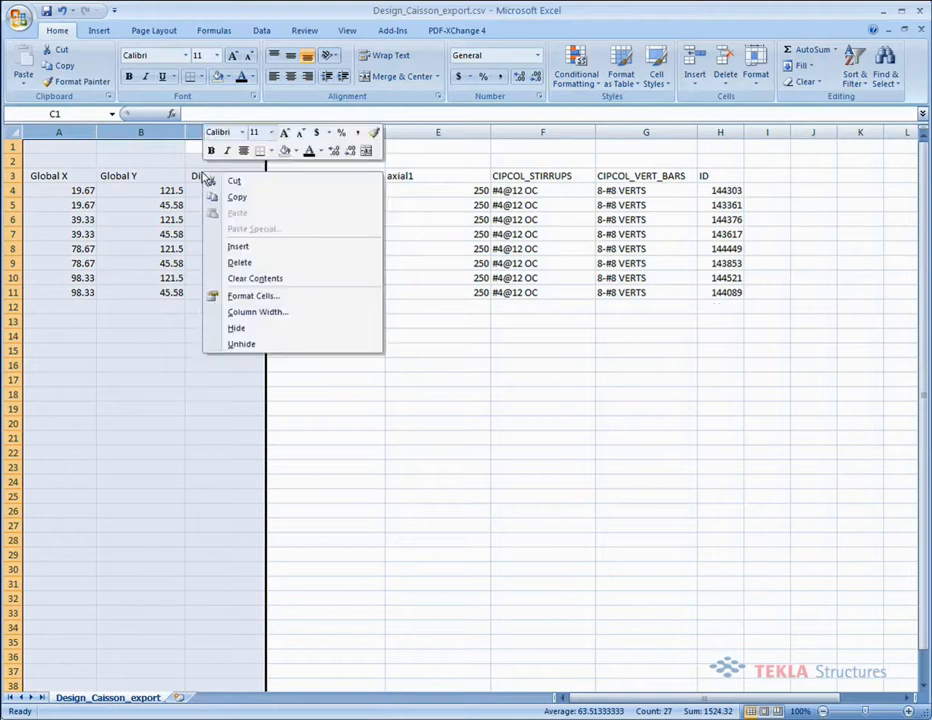
pyautogui.click(276, 266)
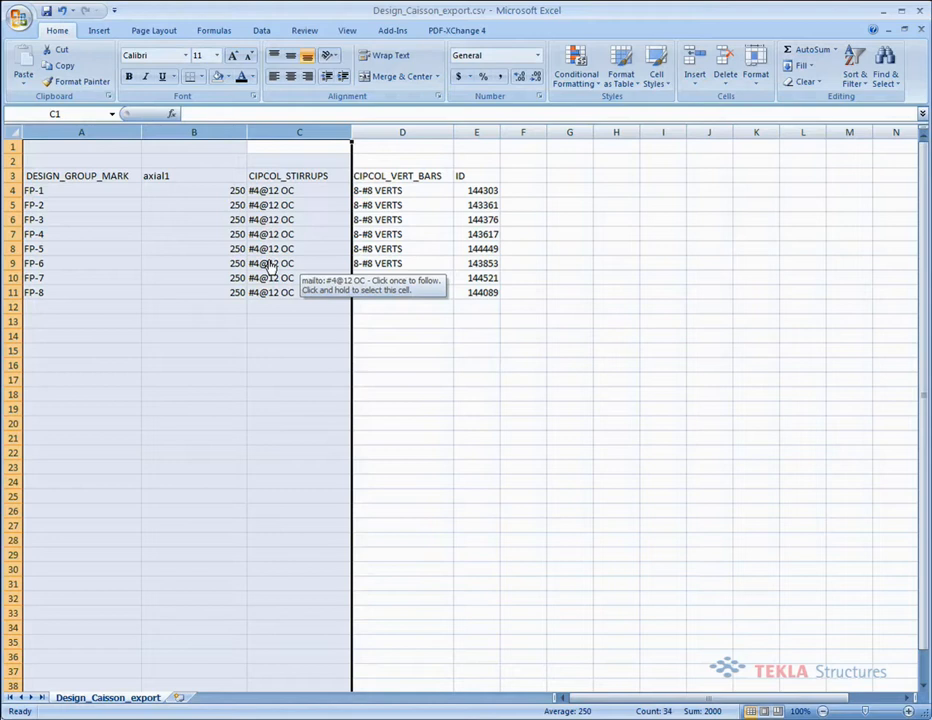
# Close the workbook and save the changes over Design_Caisson_export.csv in the Reports folder as comma-delimited CSV.
pyautogui.click(921, 11)
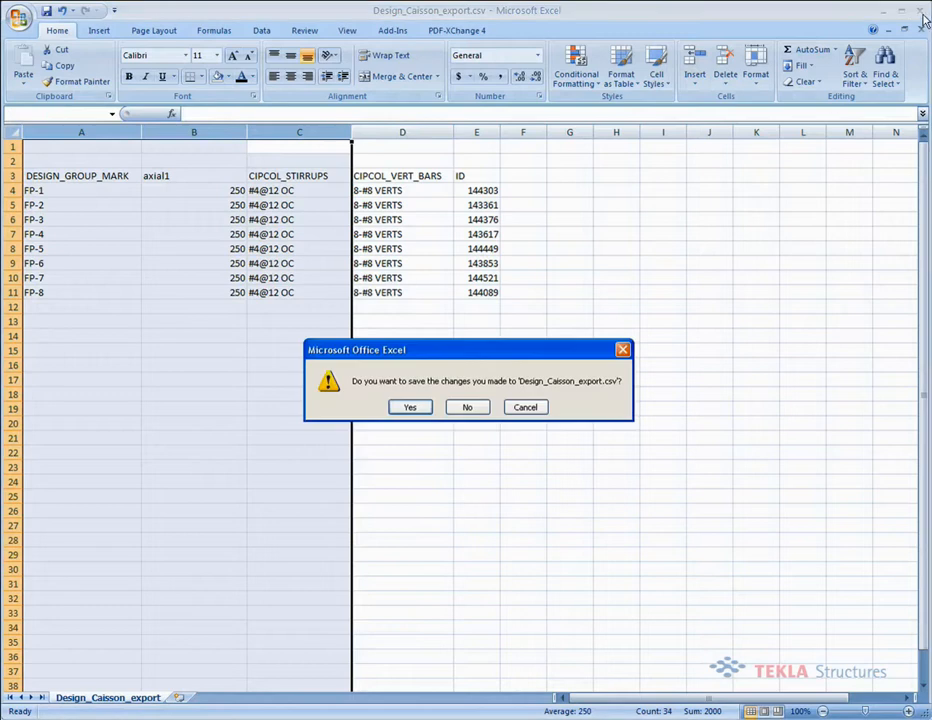
pyautogui.click(416, 411)
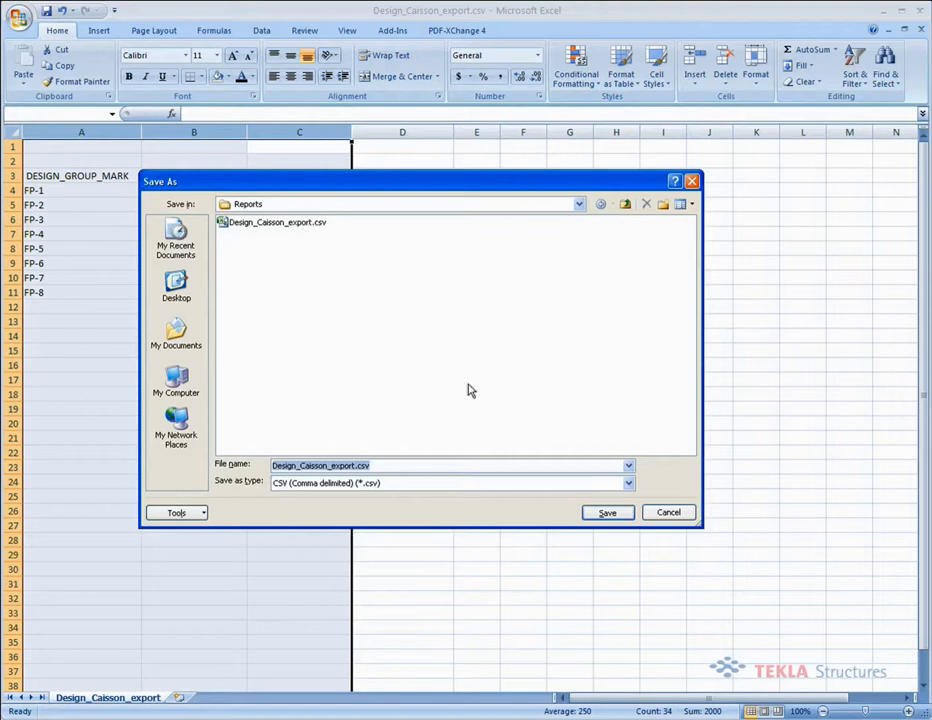
pyautogui.click(607, 513)
pyautogui.click(443, 407)
pyautogui.click(416, 424)
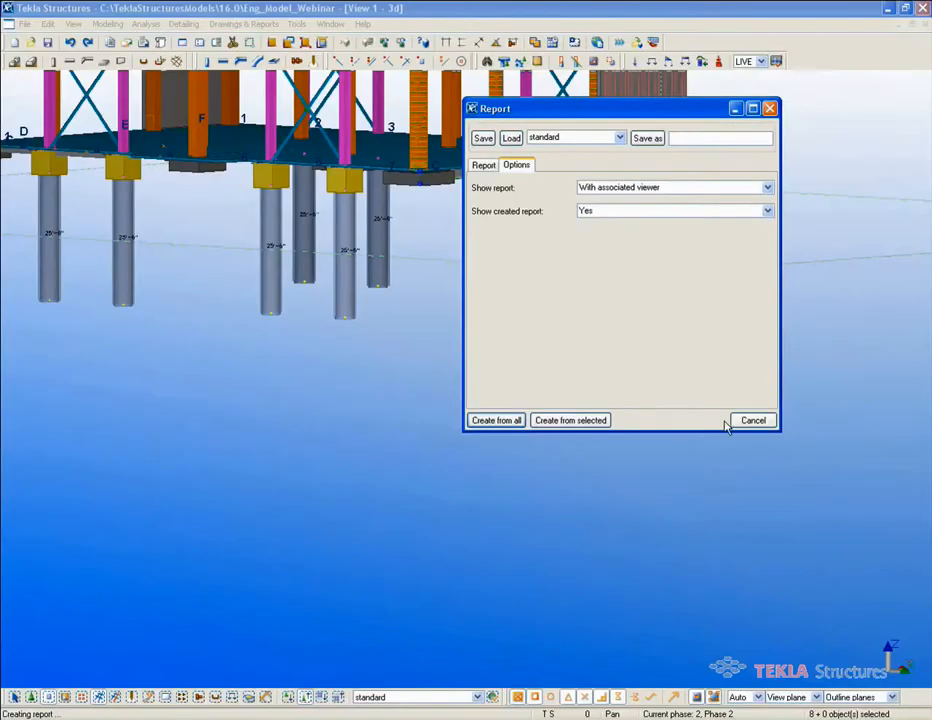
# Close the Report dialog and start an attribute import with Design_Caisson_export.csv from the model folder as the input file.
pyautogui.click(748, 421)
pyautogui.click(24, 23)
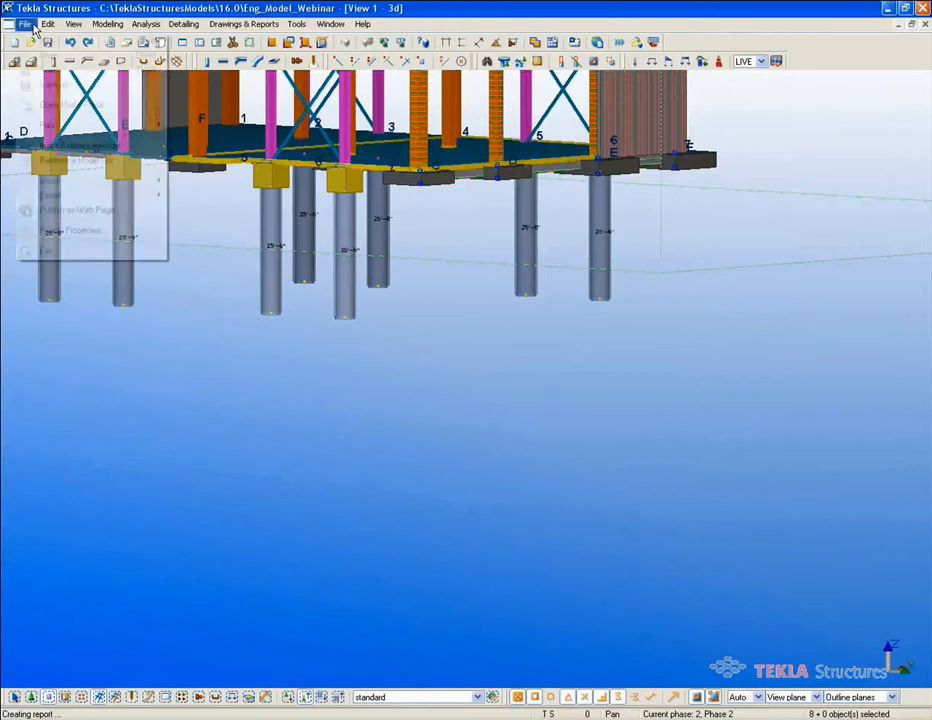
pyautogui.moveTo(75, 184)
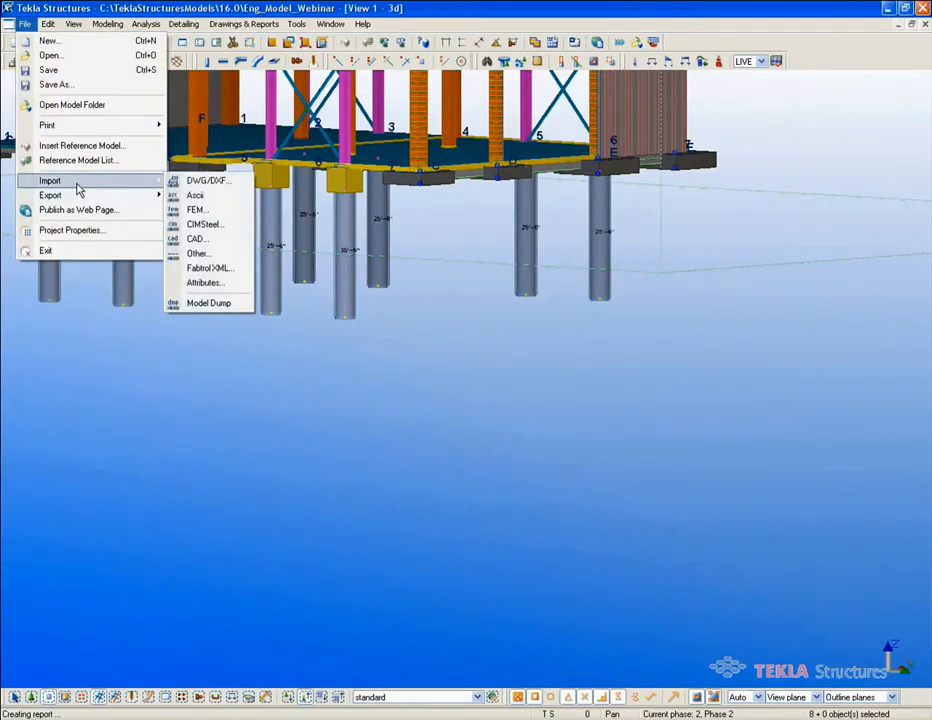
pyautogui.click(204, 283)
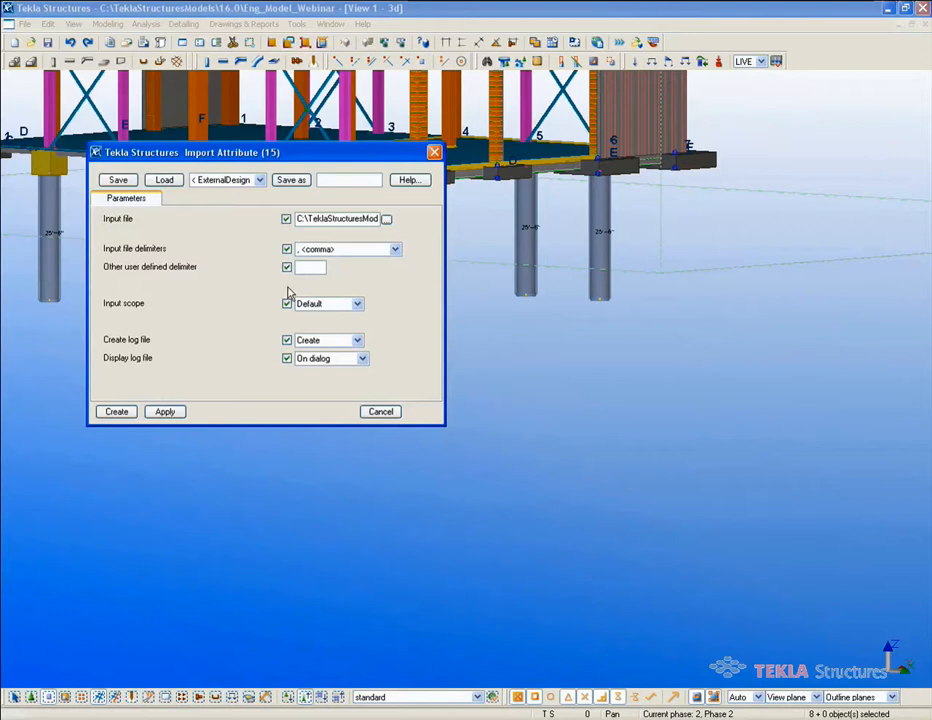
pyautogui.click(386, 220)
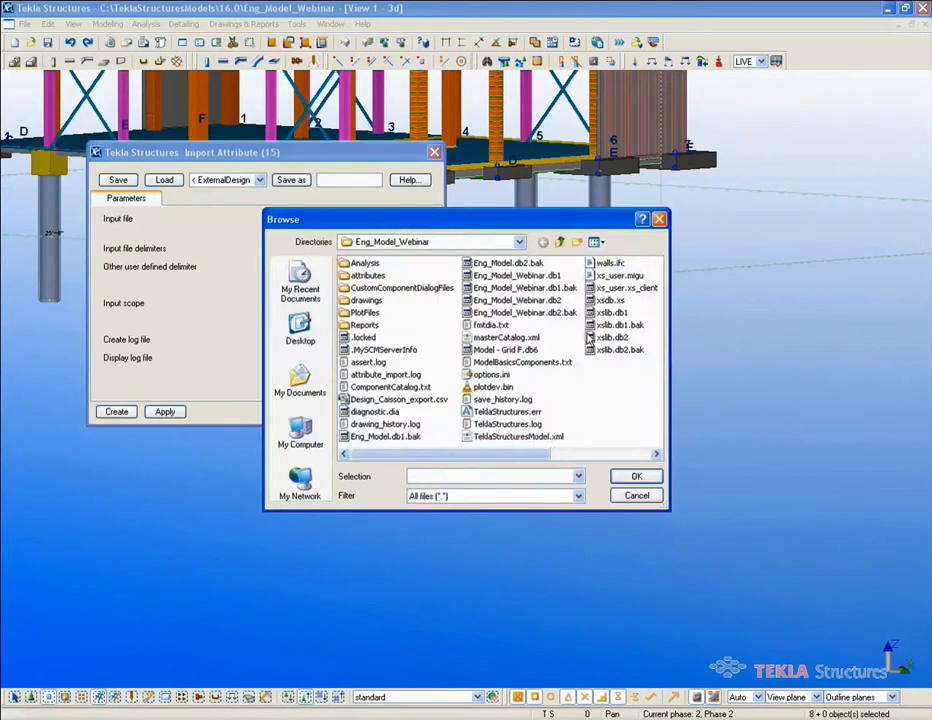
pyautogui.click(383, 400)
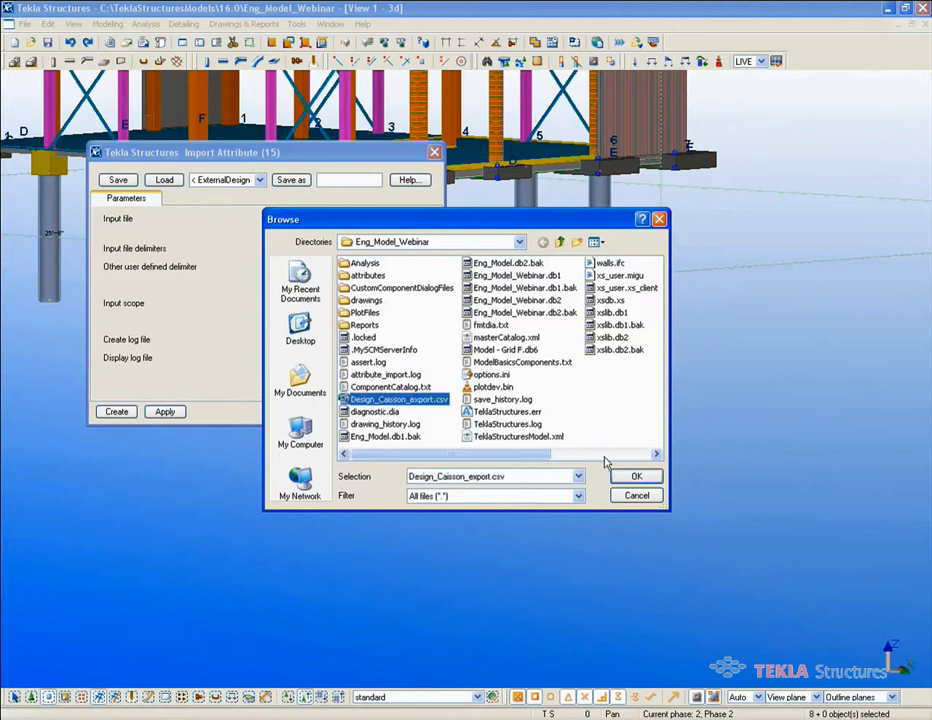
pyautogui.click(630, 477)
# Keep comma as the input file delimiter and run the attribute import.
pyautogui.click(395, 249)
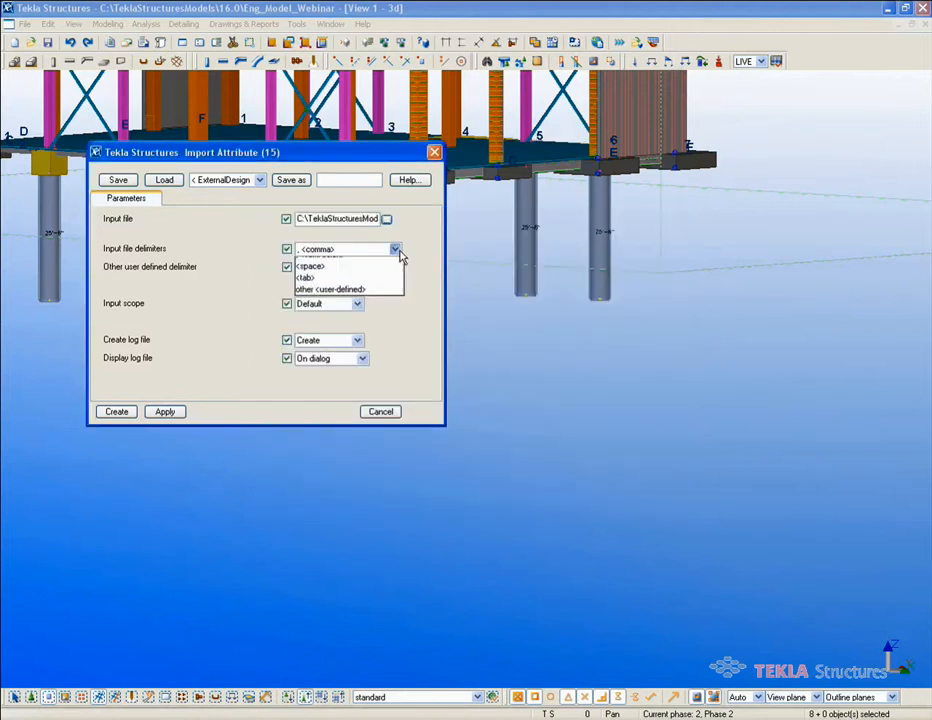
pyautogui.click(395, 250)
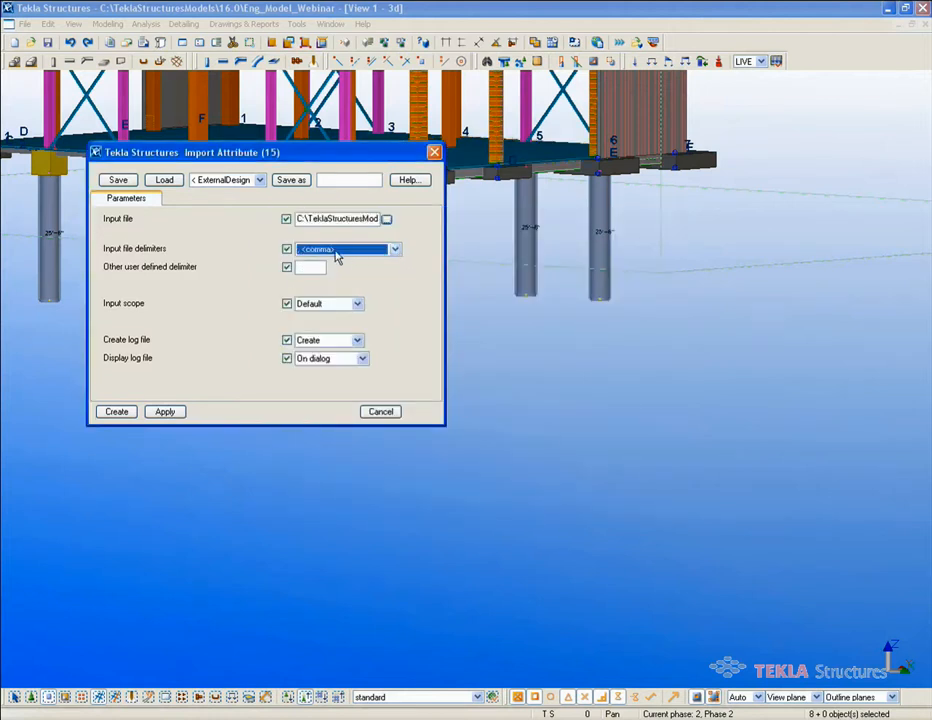
pyautogui.click(116, 411)
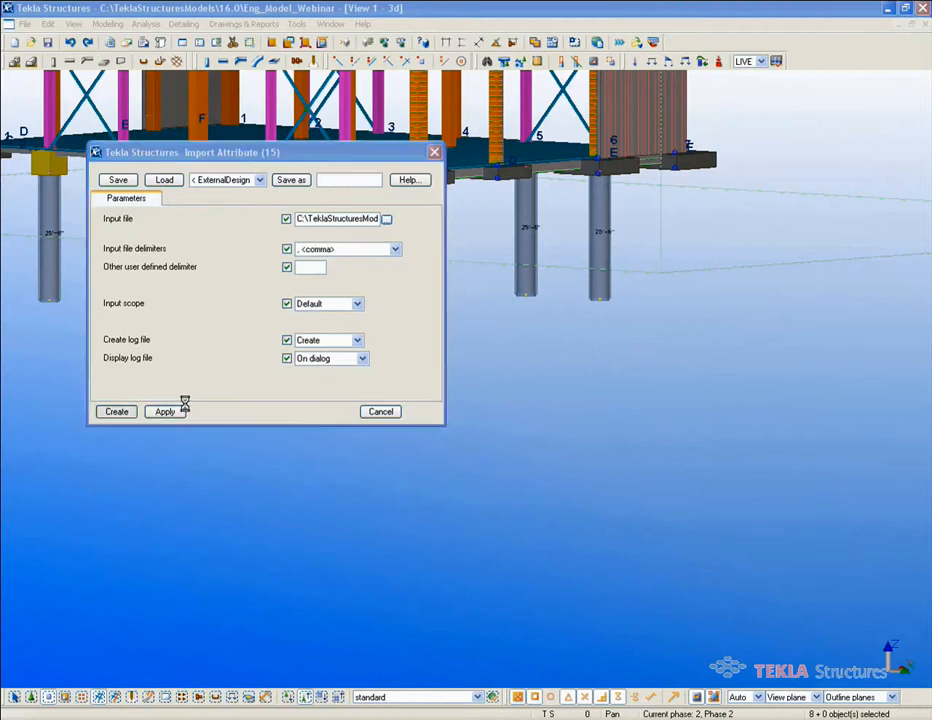
# Review the attribute import log for the caissons, highlight the FP-3 design group mark entry, and close the log and import dialogs.
pyautogui.moveTo(562, 216); pyautogui.dragTo(565, 86)
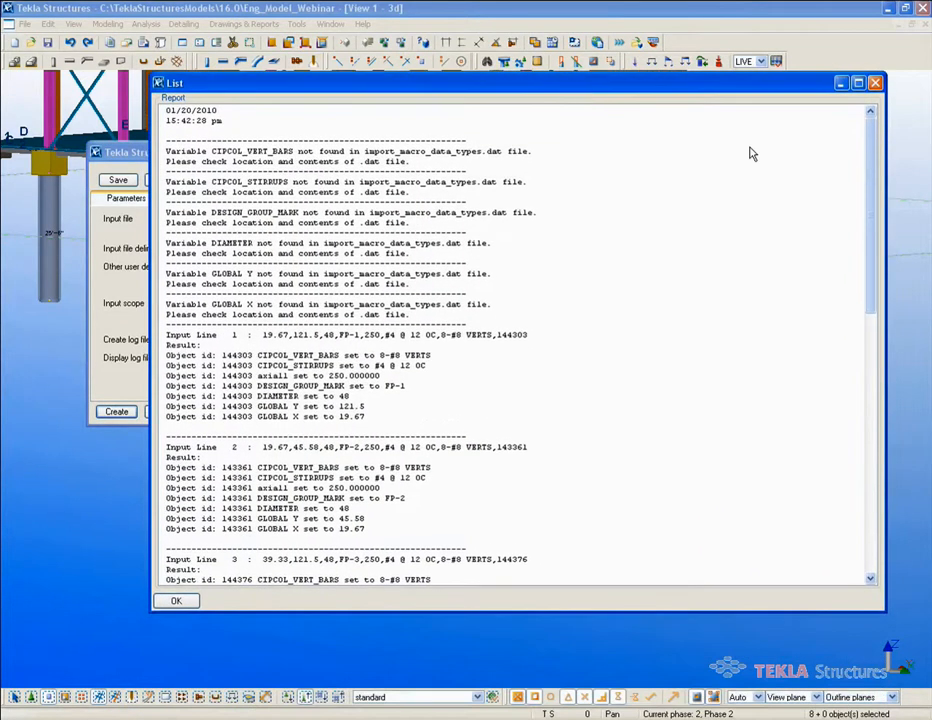
pyautogui.scroll(-4, 815, 258)
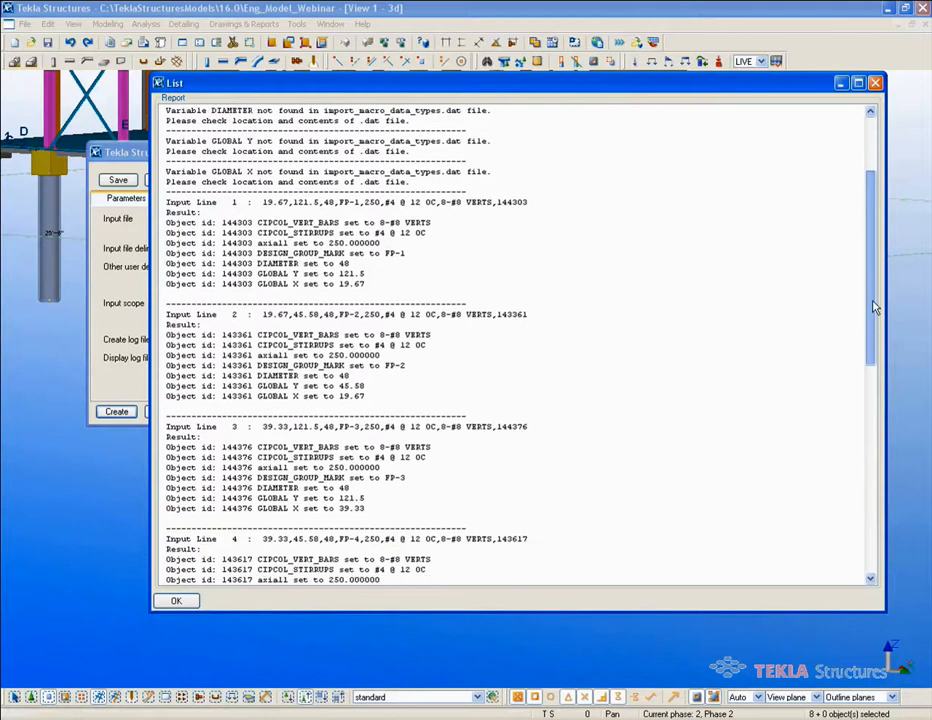
pyautogui.scroll(-2, 873, 307)
pyautogui.click(376, 397)
pyautogui.click(392, 416)
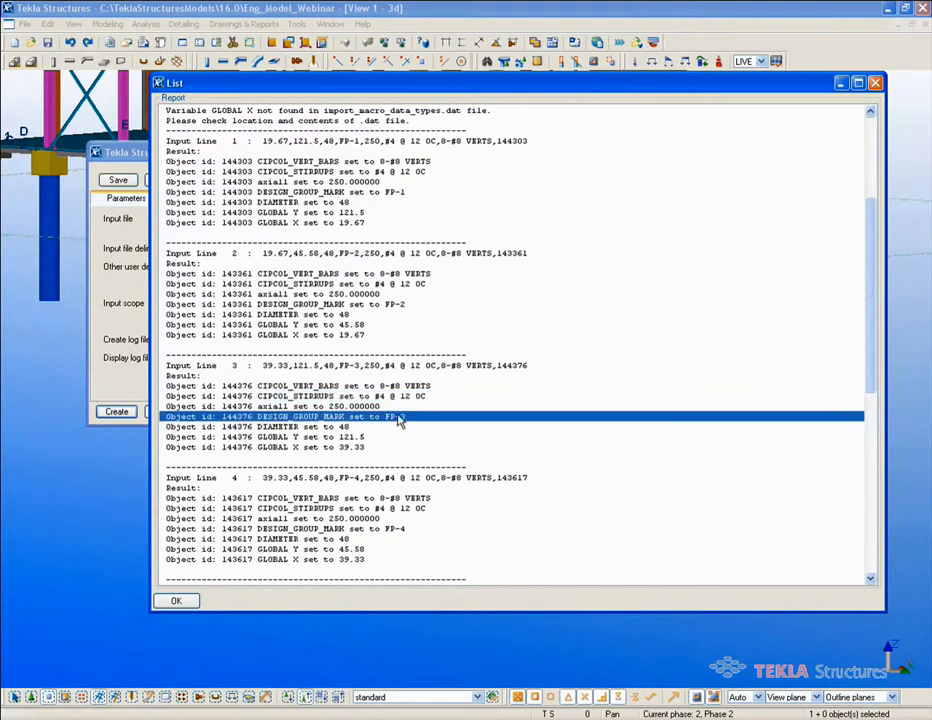
pyautogui.click(178, 600)
pyautogui.click(381, 414)
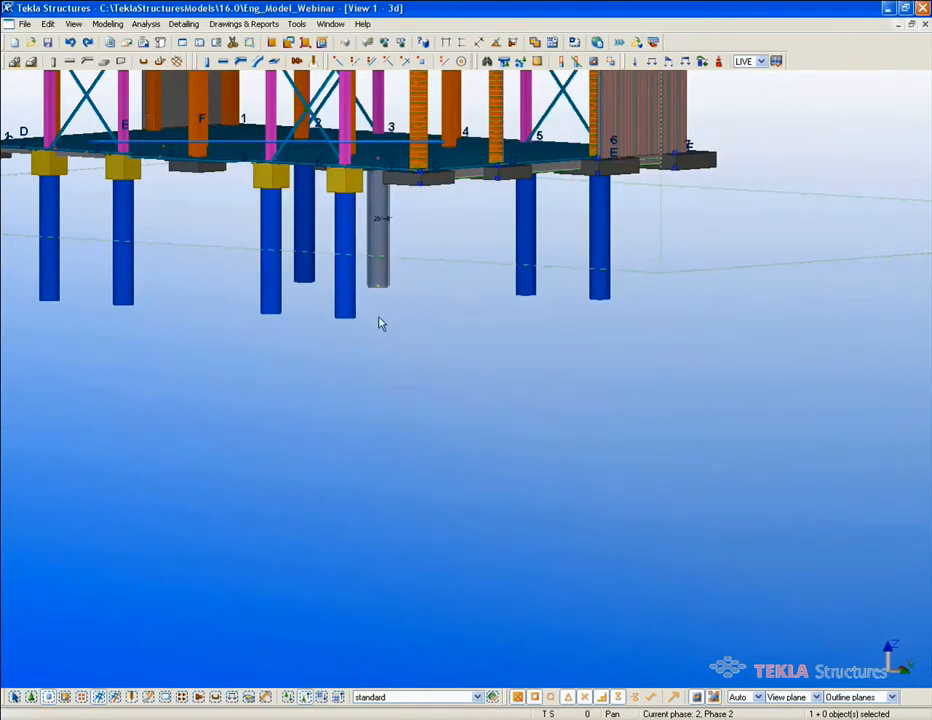
# Inspect the imported design properties of the front caisson below the grid 6 column, then close its attributes without changes.
pyautogui.click(349, 266)
pyautogui.rightClick(349, 266)
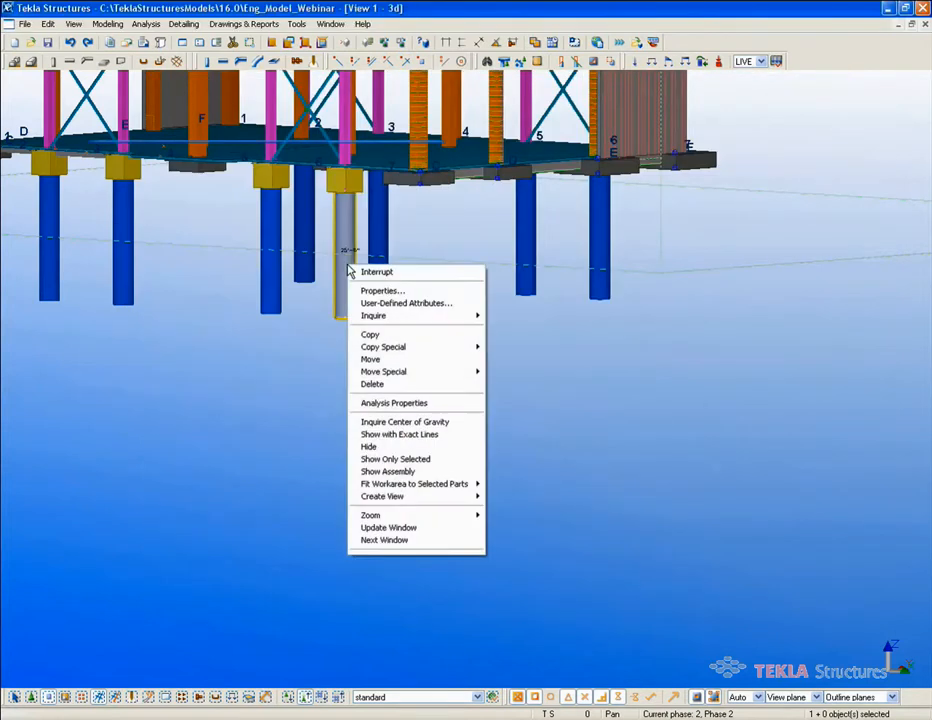
pyautogui.click(384, 291)
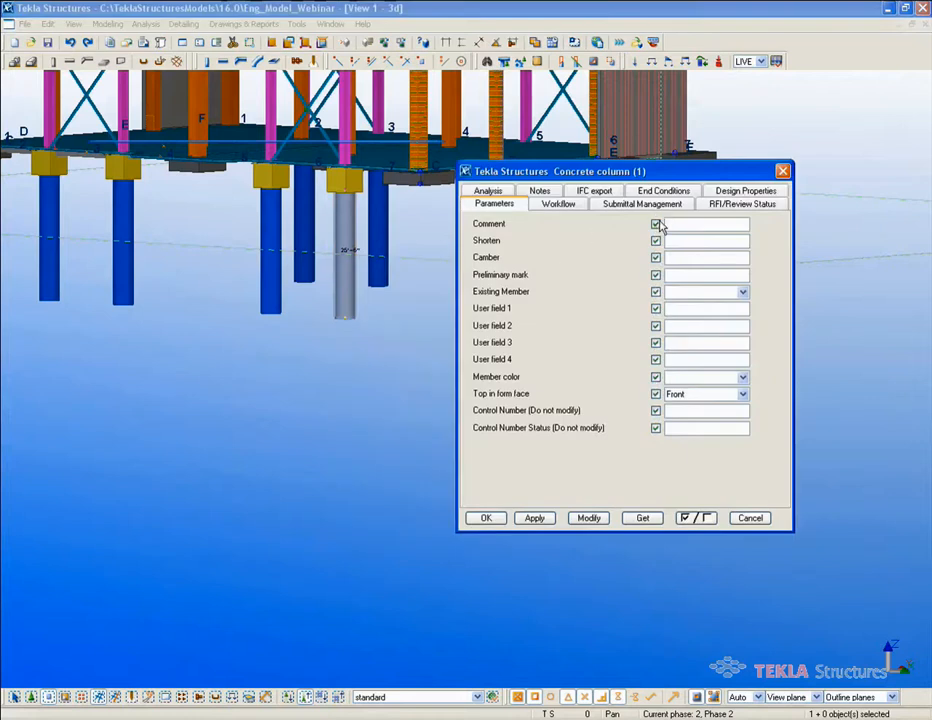
pyautogui.click(723, 196)
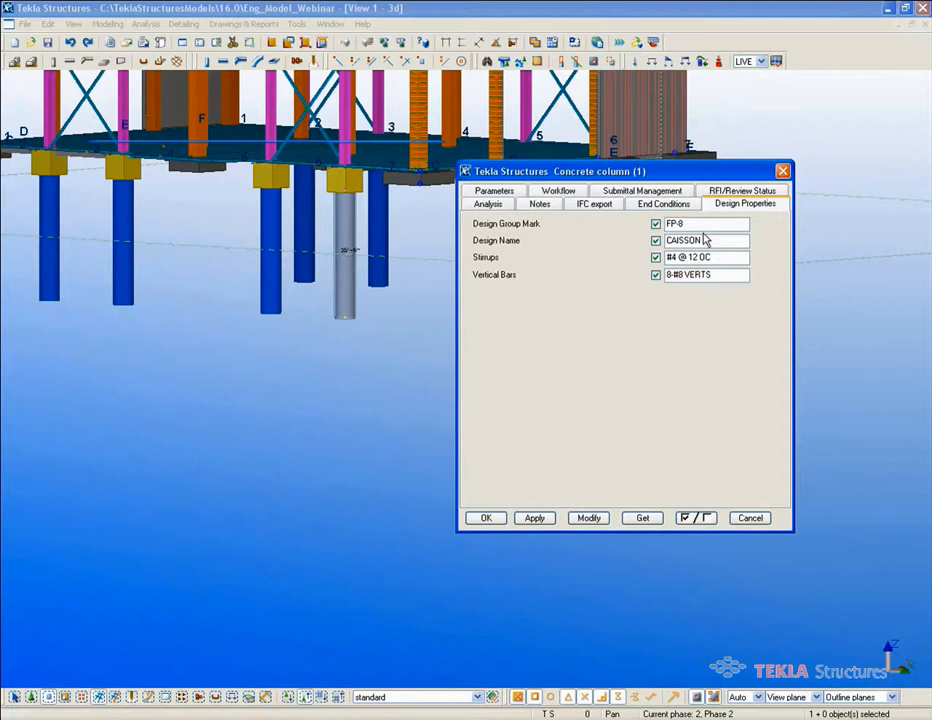
pyautogui.click(751, 518)
pyautogui.click(424, 408)
# Open the S100 FOUNDATION PLAN drawing from the drawing list.
pyautogui.scroll(-2, 420, 400)
pyautogui.moveTo(411, 379); pyautogui.dragTo(401, 475, button='middle')
pyautogui.keyDown('ctrl'); pyautogui.moveTo(402, 405); pyautogui.dragTo(400, 432, button='middle'); pyautogui.keyUp('ctrl')
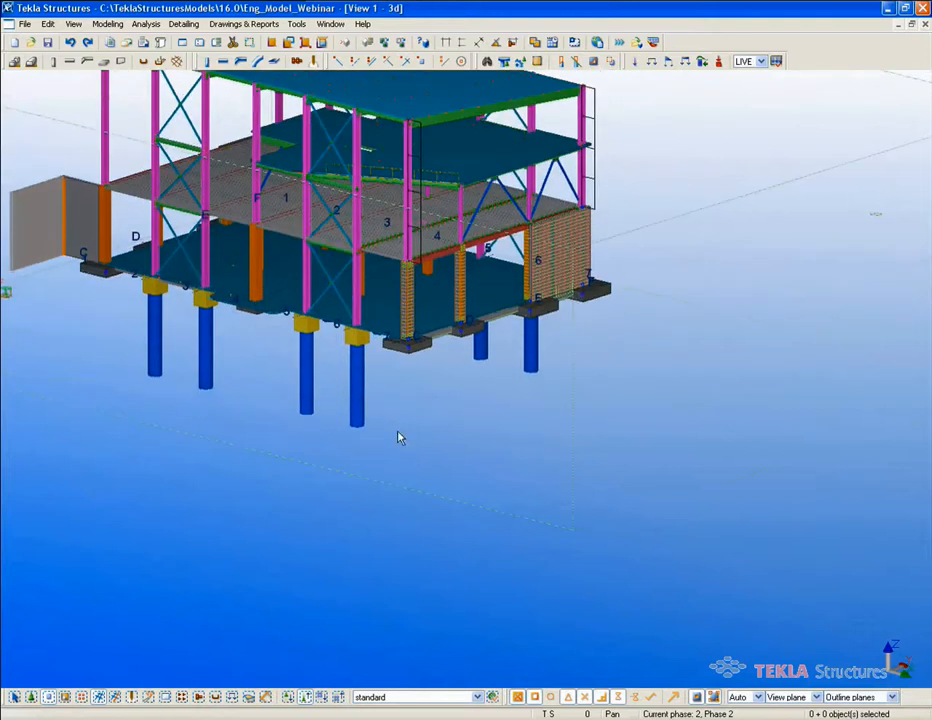
pyautogui.moveTo(231, 120); pyautogui.dragTo(235, 250, button='middle')
pyautogui.scroll(1, 235, 250)
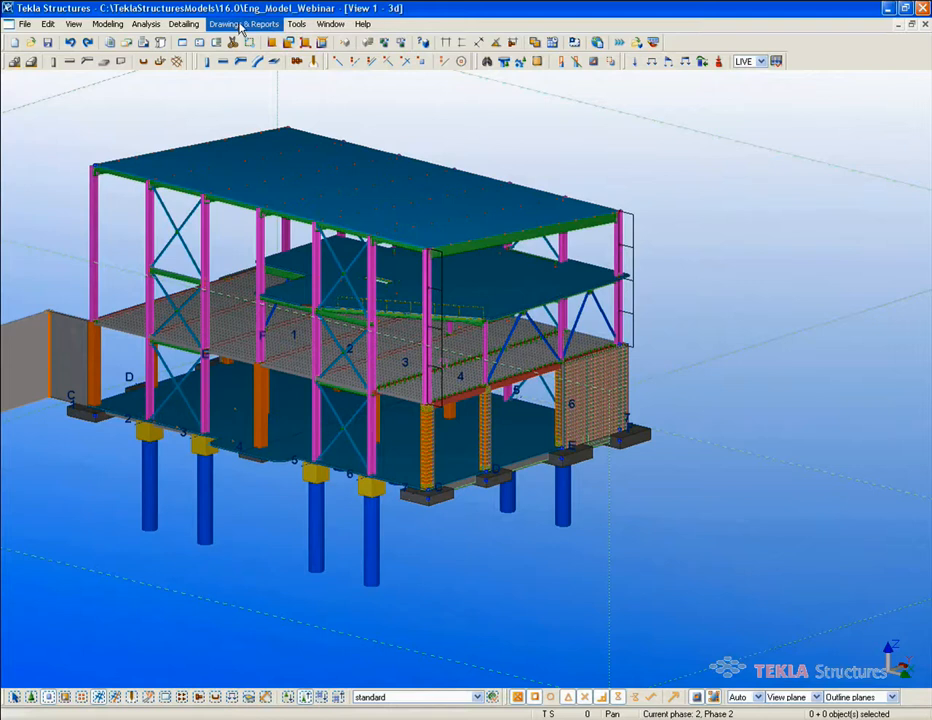
pyautogui.click(242, 24)
pyautogui.click(254, 42)
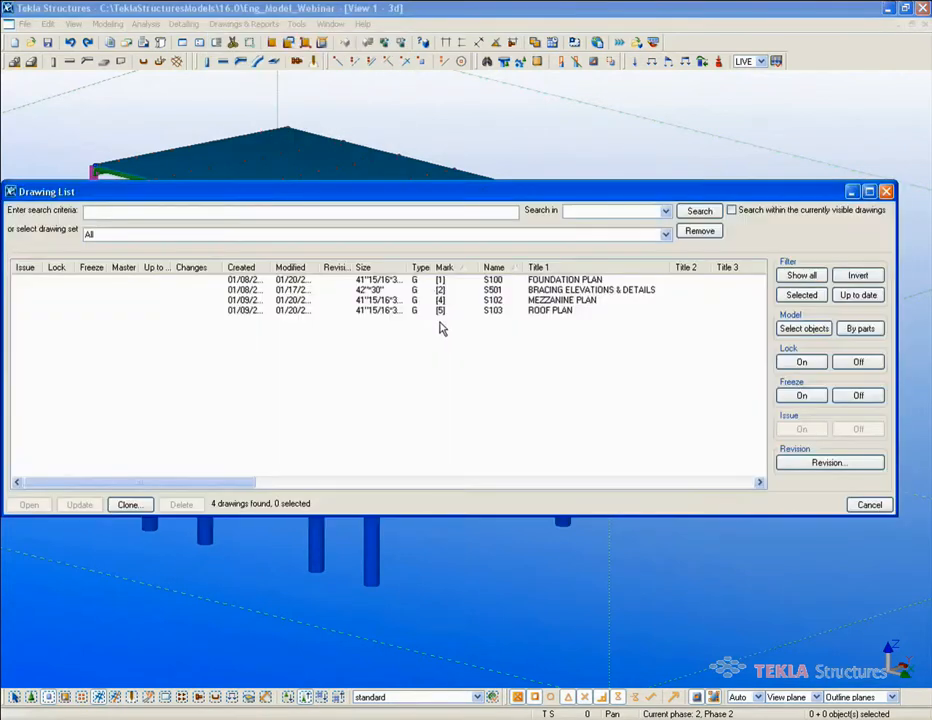
pyautogui.doubleClick(436, 283)
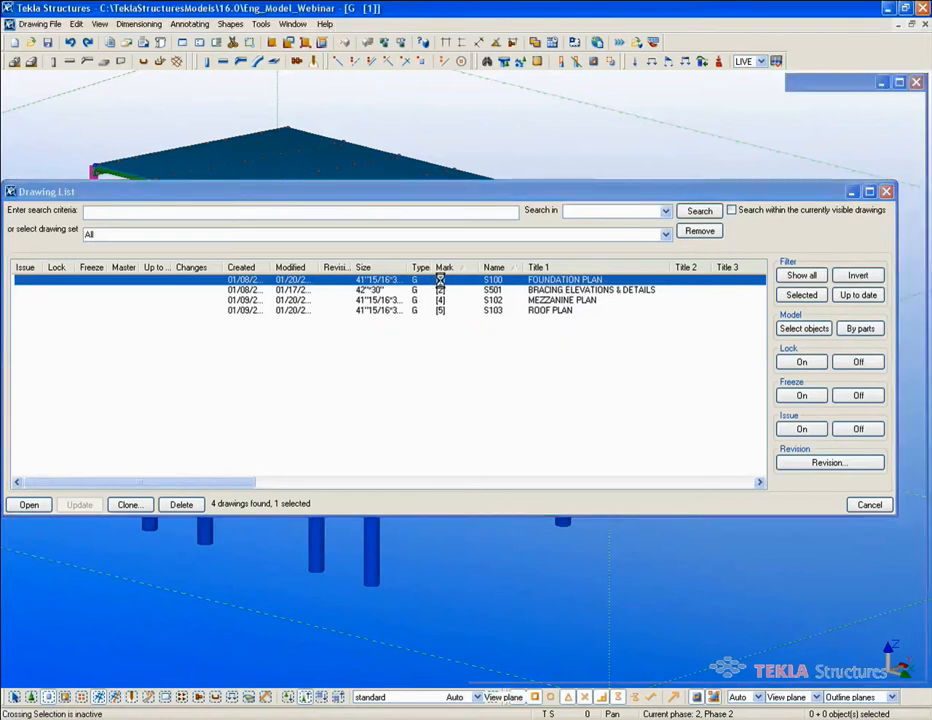
# Apply the Pile_Layout view properties to the foundation plan view, leaving the scale setting out of the modification.
pyautogui.scroll(2, 594, 267)
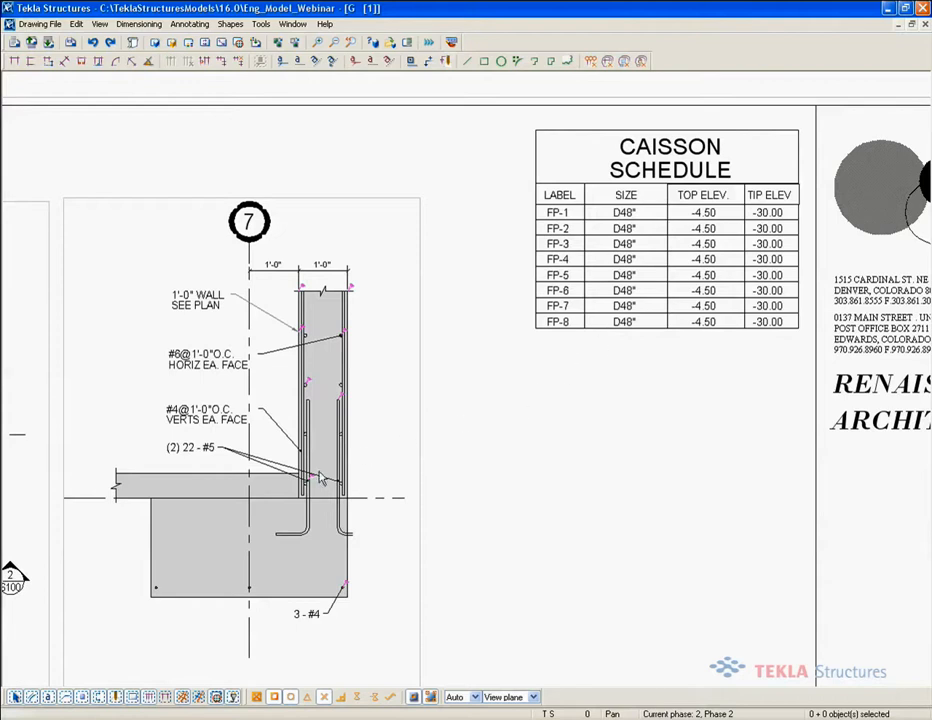
pyautogui.moveTo(311, 488); pyautogui.dragTo(708, 389, button='middle')
pyautogui.scroll(-1, 376, 445)
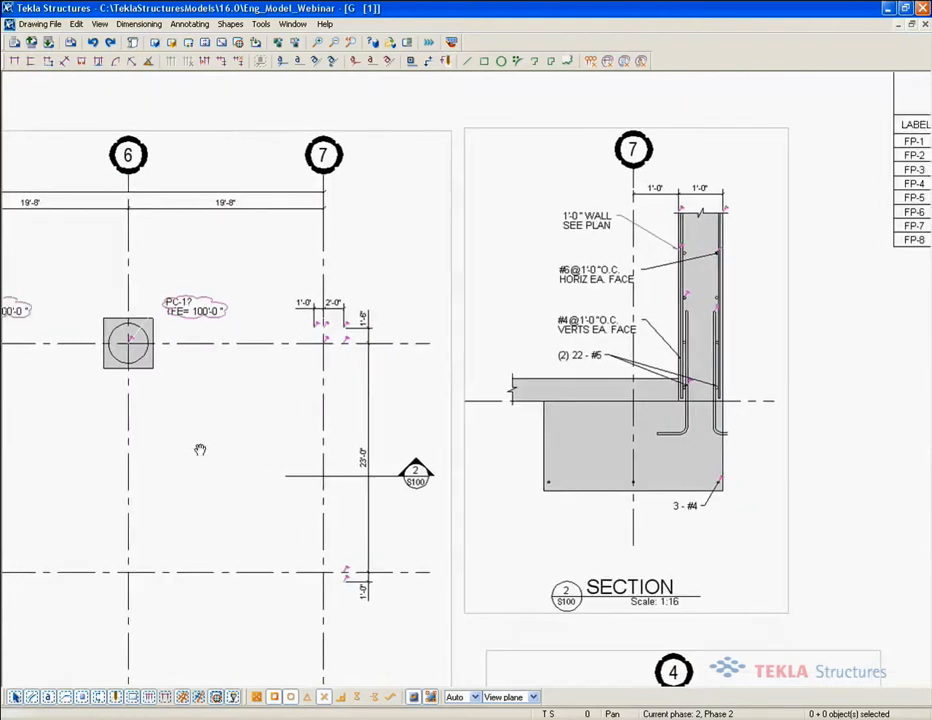
pyautogui.moveTo(112, 447); pyautogui.dragTo(557, 431, button='middle')
pyautogui.doubleClick(892, 251)
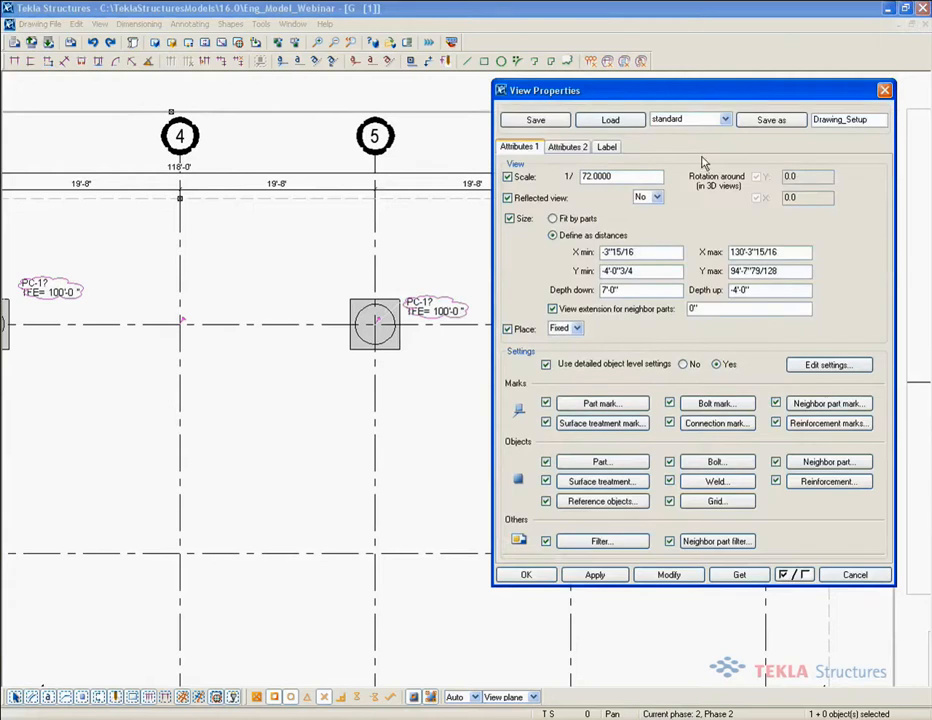
pyautogui.click(680, 120)
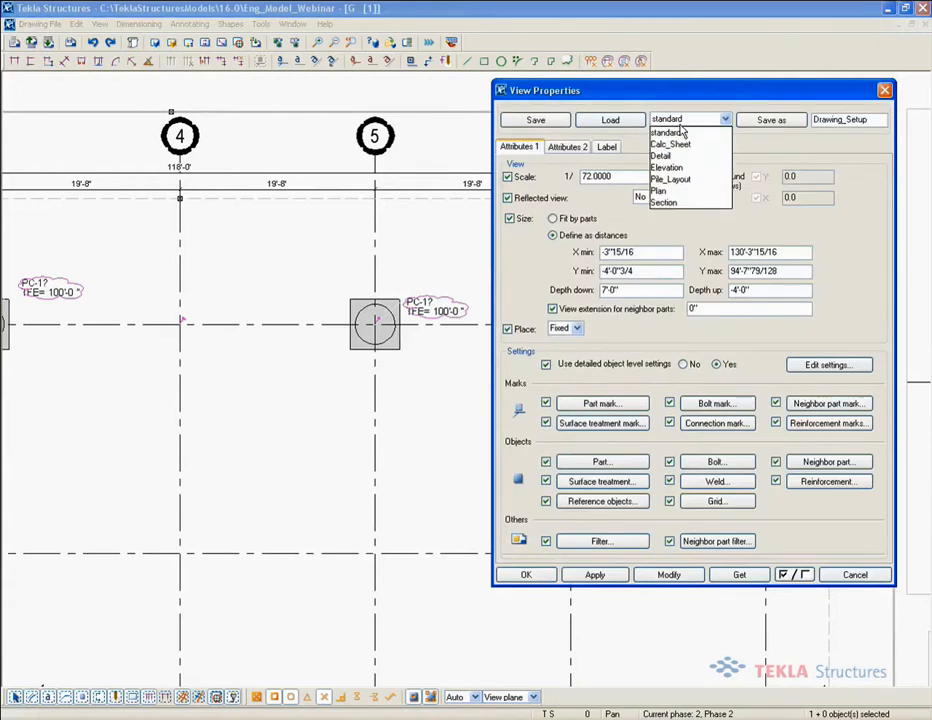
pyautogui.click(682, 178)
pyautogui.click(612, 120)
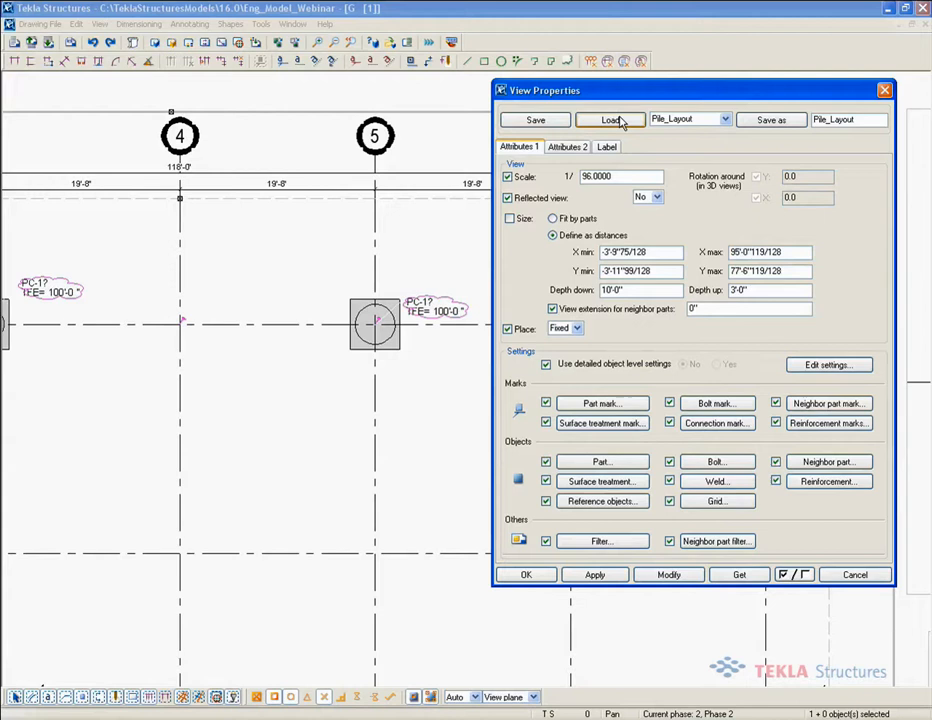
pyautogui.click(507, 177)
pyautogui.click(668, 575)
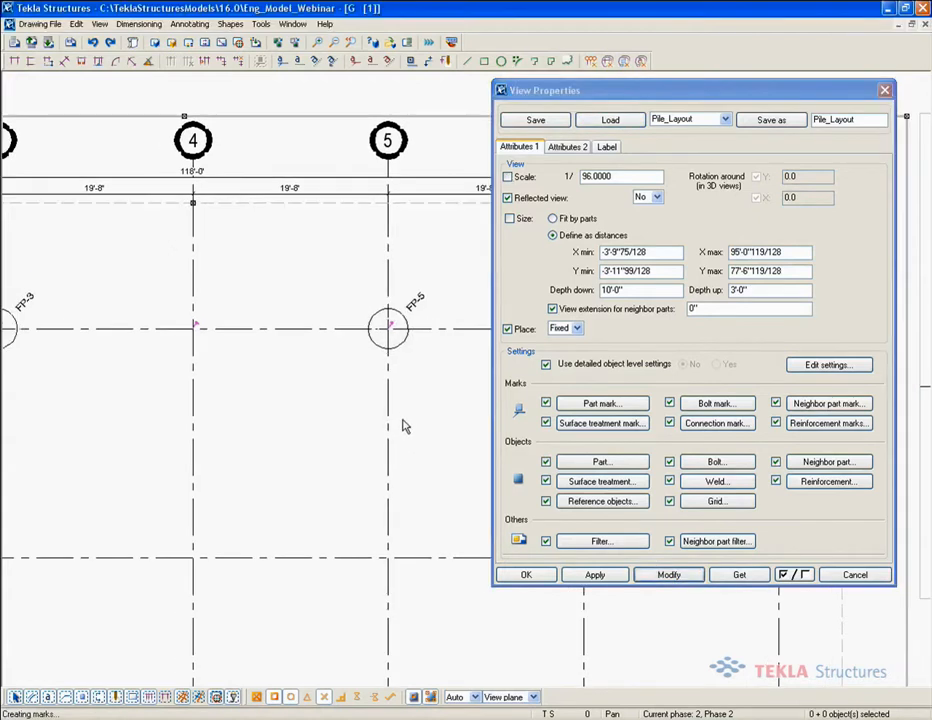
# Check the caisson marks across the foundation plan and close the view properties.
pyautogui.scroll(-2, 403, 426)
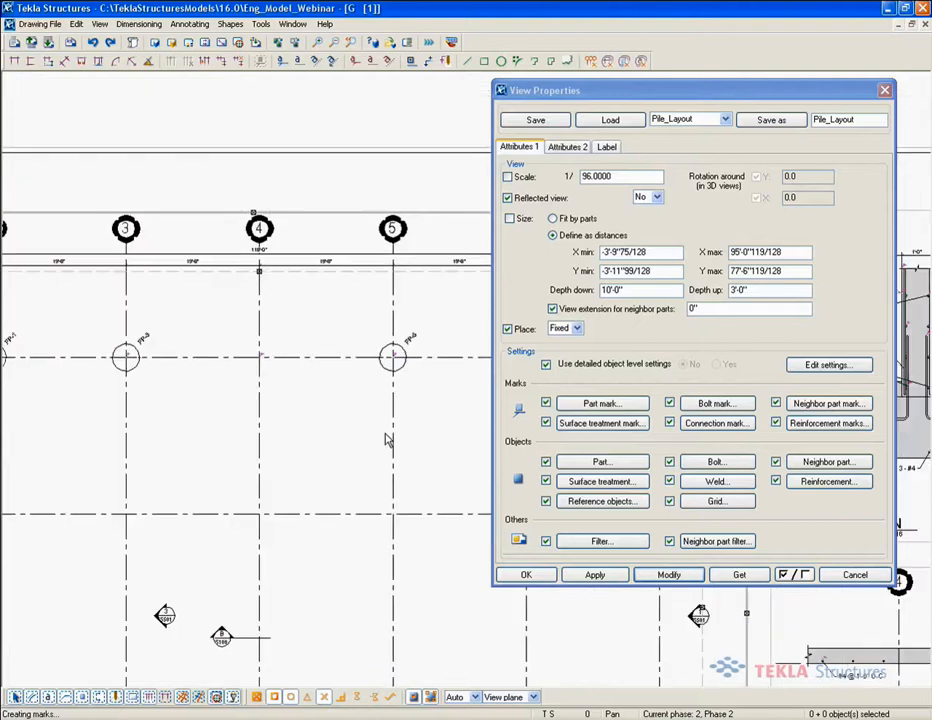
pyautogui.moveTo(328, 456); pyautogui.dragTo(466, 387, button='middle')
pyautogui.moveTo(274, 456); pyautogui.dragTo(386, 412, button='middle')
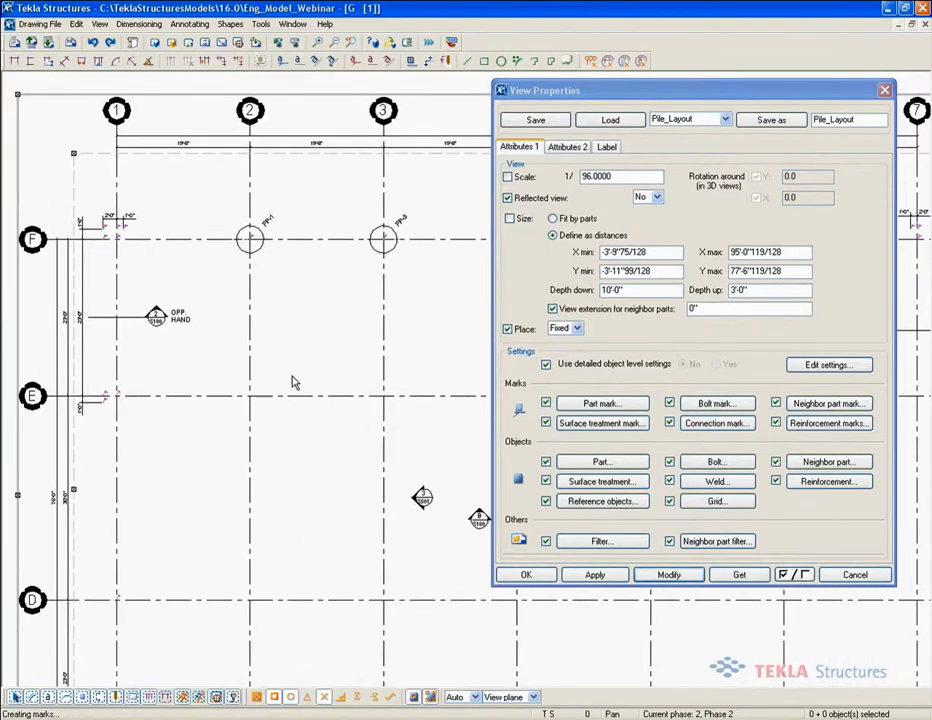
pyautogui.moveTo(318, 333); pyautogui.dragTo(238, 380, button='middle')
pyautogui.moveTo(325, 510)
pyautogui.mouseDown(button='middle')
pyautogui.moveTo(250, 308)
pyautogui.moveTo(262, 333)
pyautogui.mouseUp(button='middle')
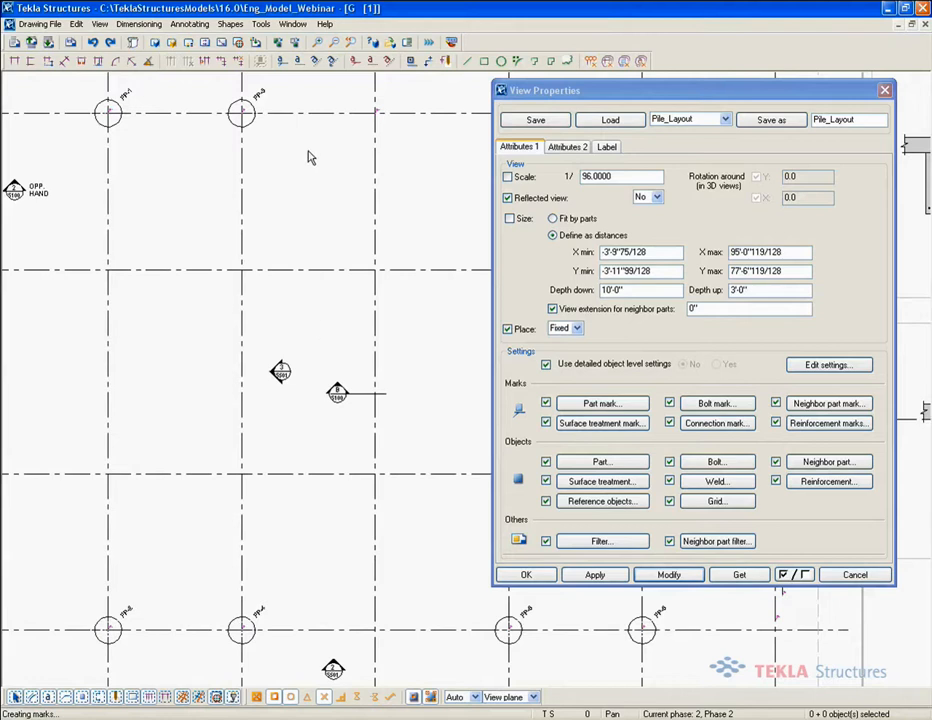
pyautogui.scroll(1, 266, 623)
pyautogui.moveTo(383, 568)
pyautogui.mouseDown(button='middle')
pyautogui.moveTo(243, 554)
pyautogui.moveTo(180, 598)
pyautogui.mouseUp(button='middle')
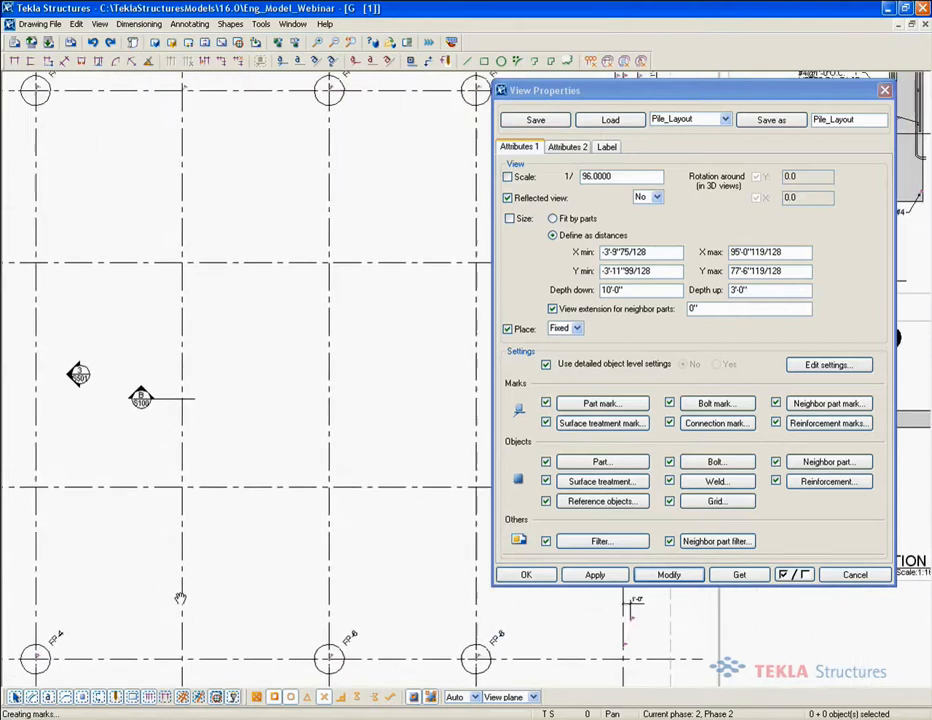
pyautogui.scroll(4, 350, 645)
pyautogui.moveTo(585, 635); pyautogui.dragTo(277, 603, button='middle')
pyautogui.scroll(-3, 318, 516)
pyautogui.moveTo(324, 522); pyautogui.dragTo(267, 516, button='middle')
pyautogui.moveTo(362, 366); pyautogui.dragTo(406, 597, button='middle')
pyautogui.moveTo(374, 260); pyautogui.dragTo(381, 397, button='middle')
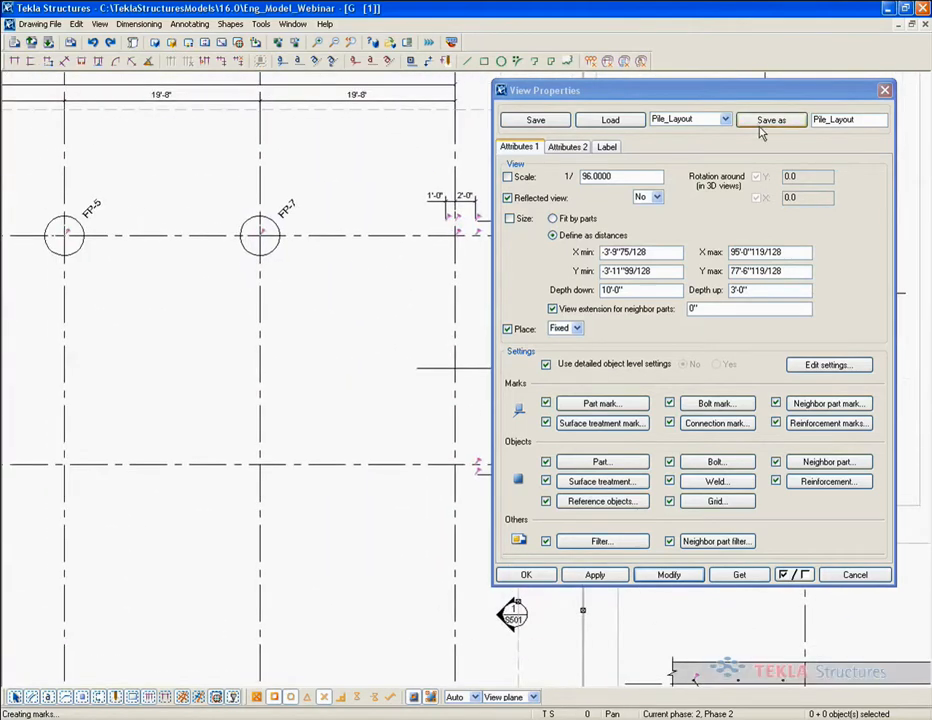
pyautogui.click(857, 575)
pyautogui.scroll(-2, 410, 418)
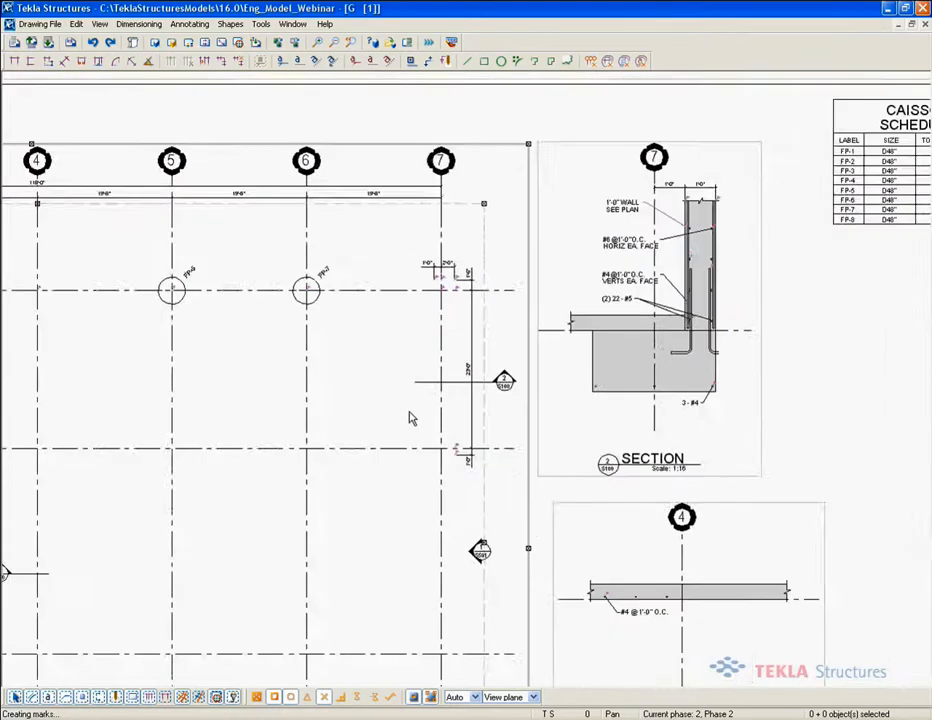
pyautogui.scroll(-1, 410, 418)
pyautogui.moveTo(426, 427)
pyautogui.mouseDown(button='middle')
pyautogui.moveTo(447, 394)
pyautogui.moveTo(499, 377)
pyautogui.moveTo(472, 373)
pyautogui.mouseUp(button='middle')
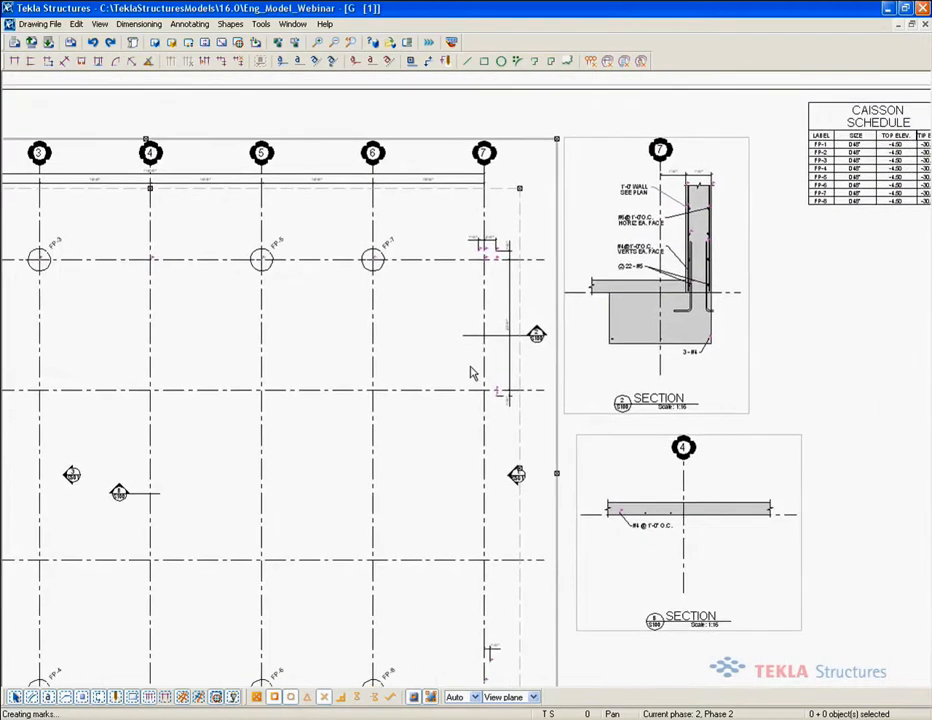
pyautogui.hotkey('alt', 'Tab')
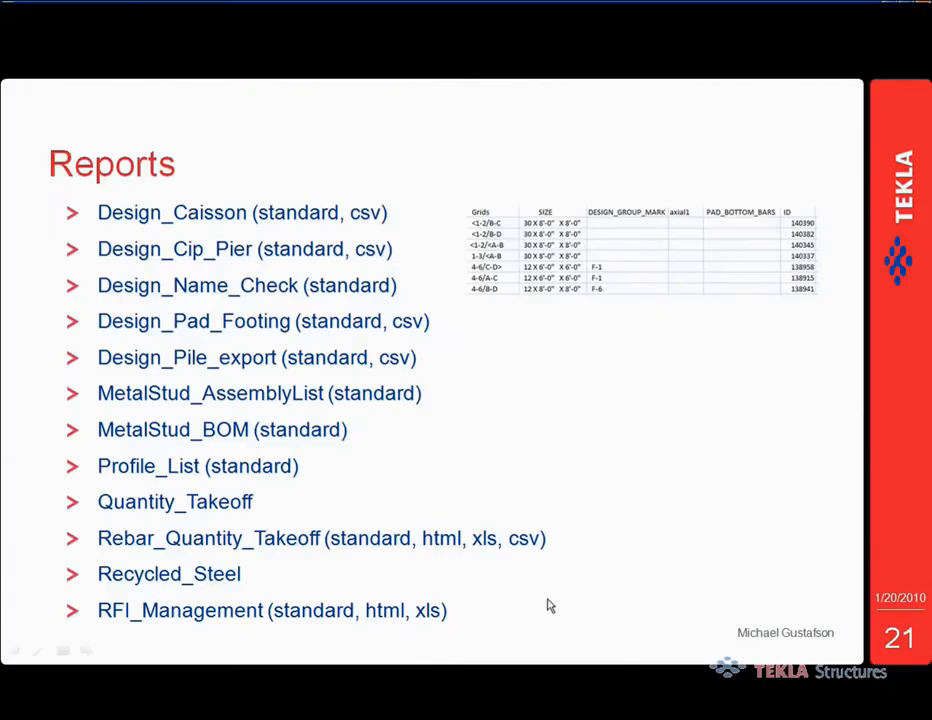
pyautogui.click(549, 602)
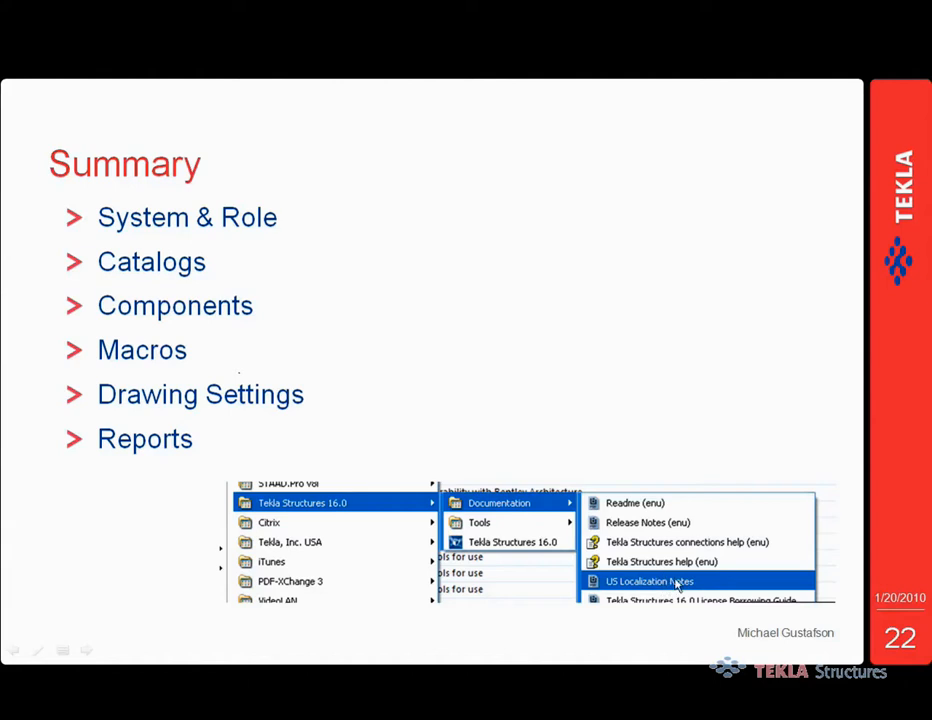
pyautogui.press('Right')
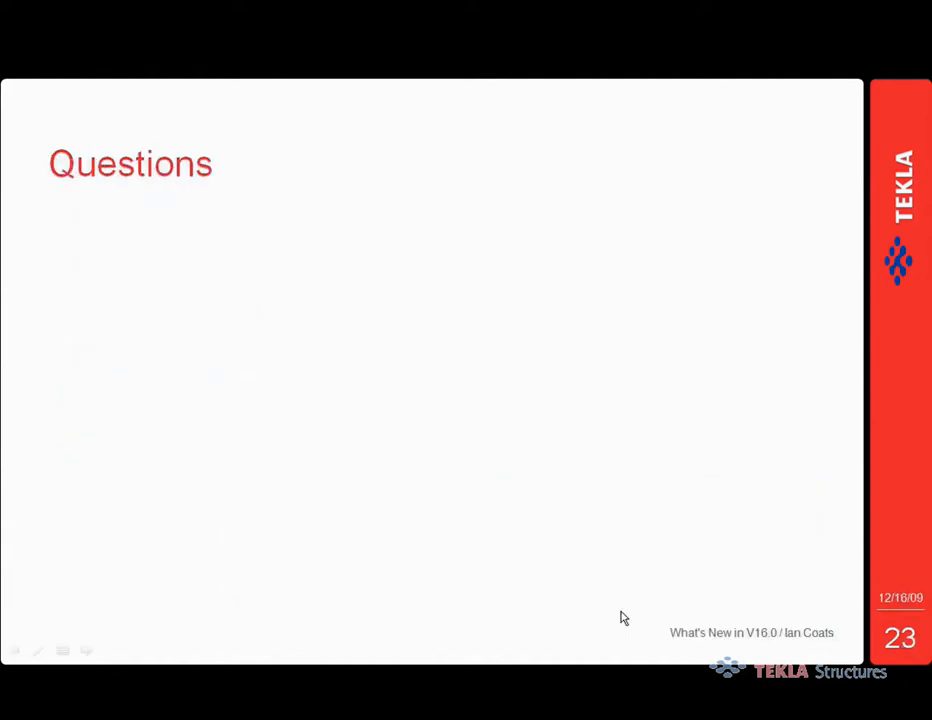
pyautogui.press('Right')
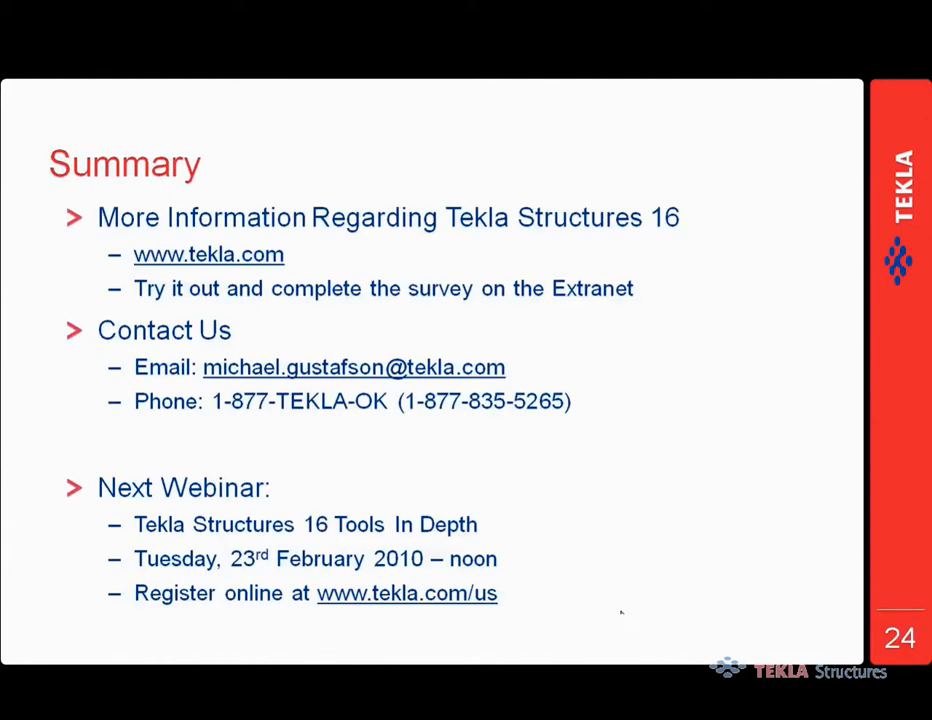